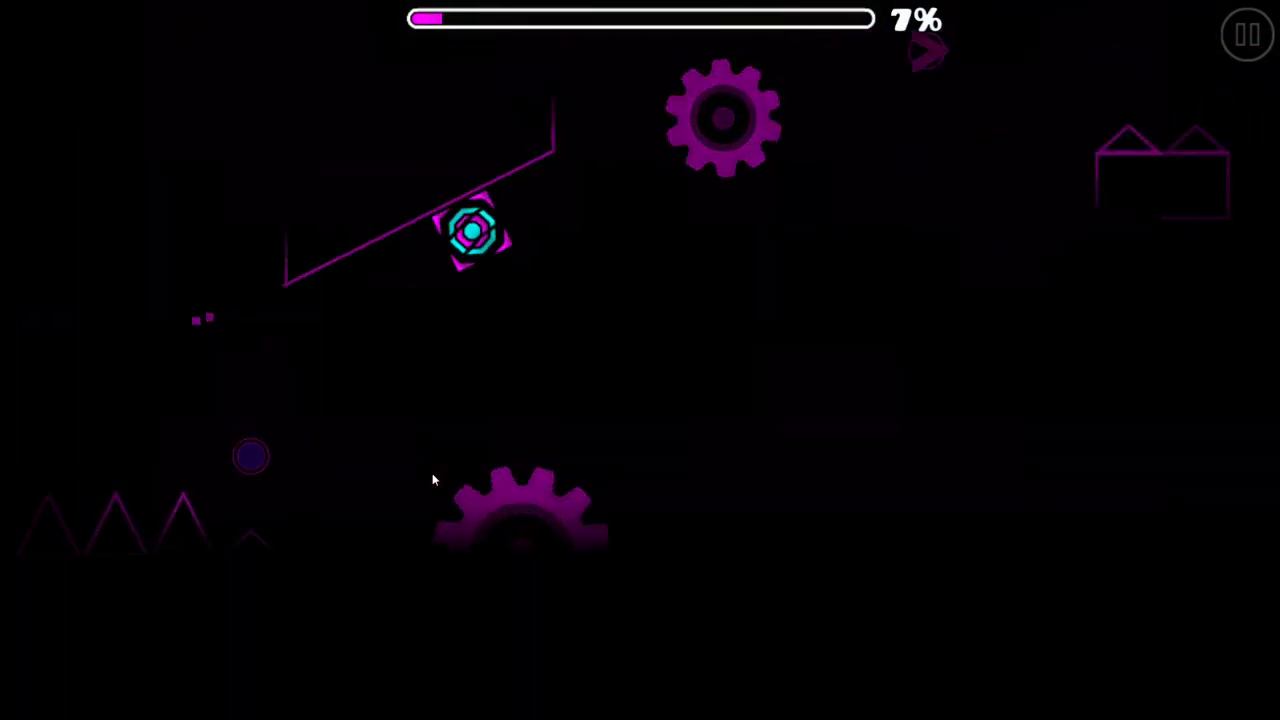
left_click(432, 480)
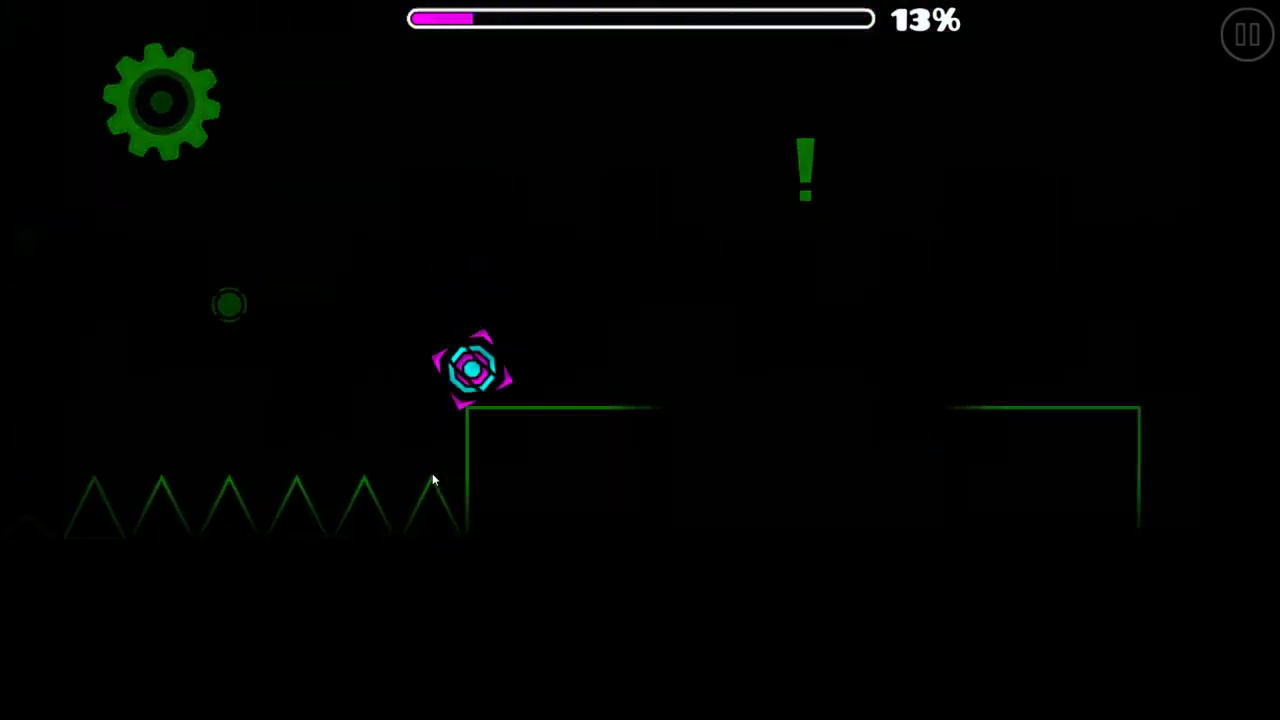
Survive the opening cube, ship and spider sections of the level up to 31%.
left_click(428, 485)
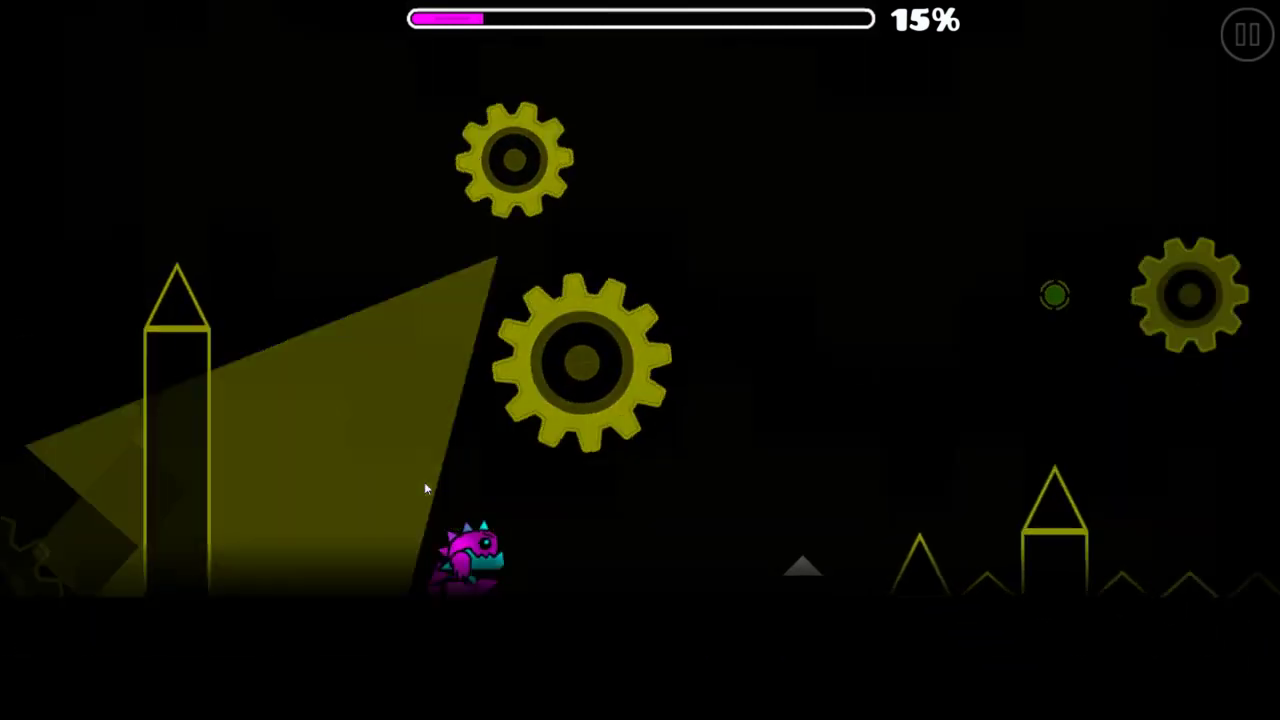
left_click(425, 484)
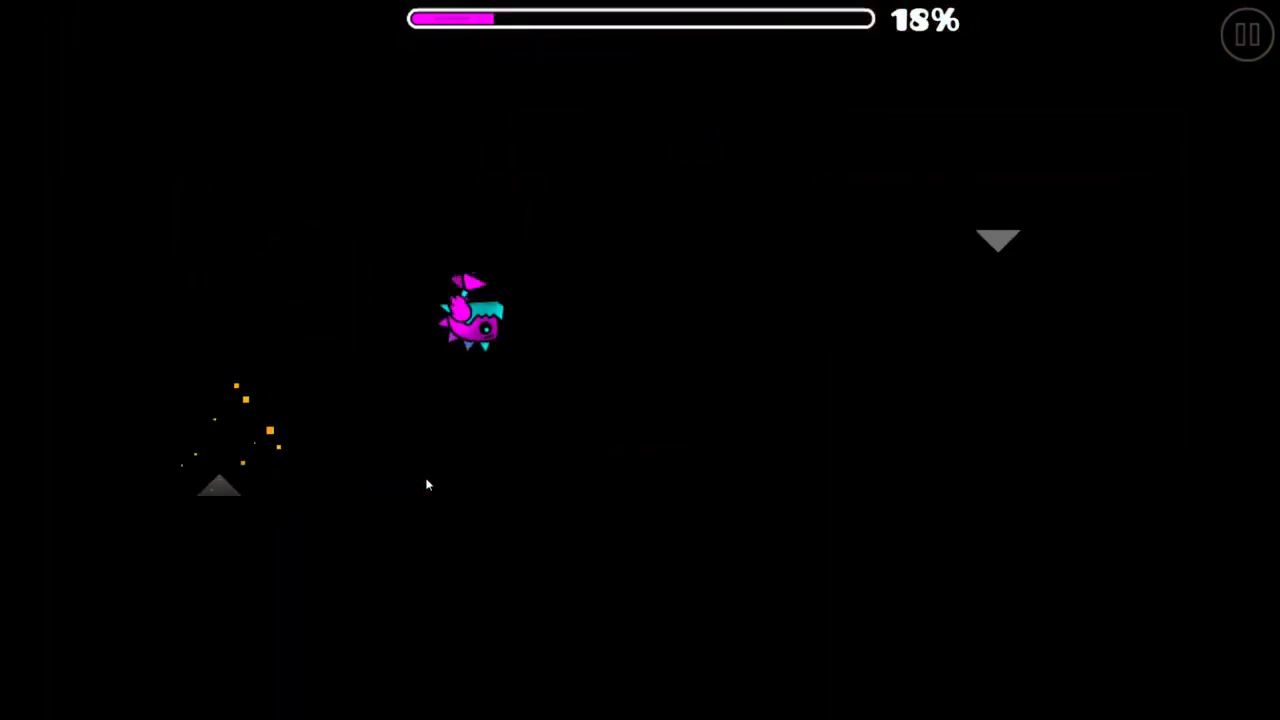
left_click(427, 485)
left_click(427, 485)
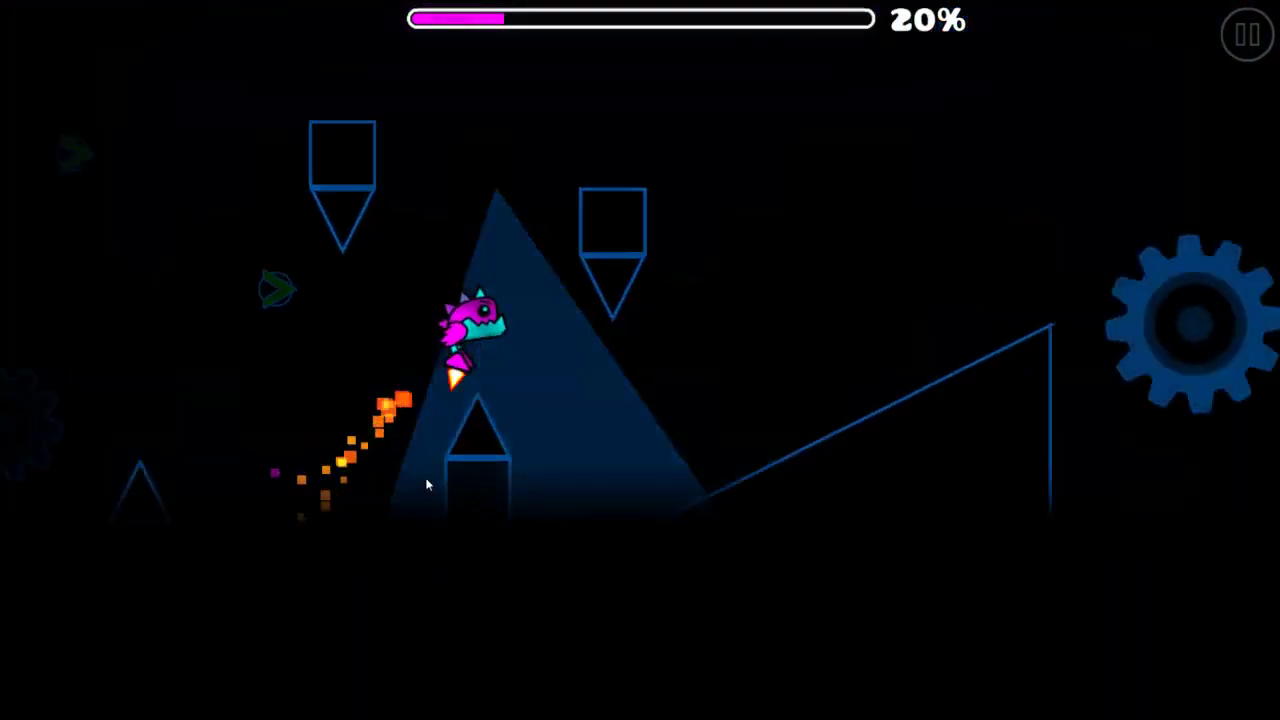
left_click(427, 485)
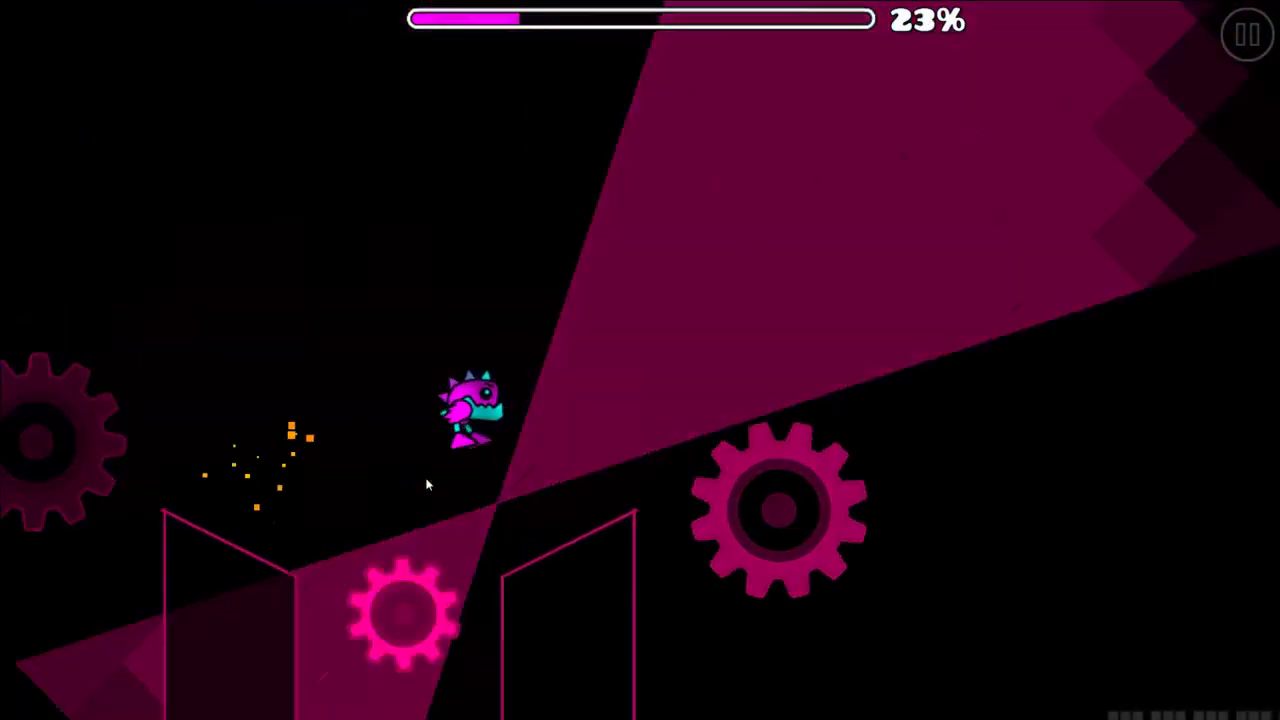
left_click(427, 485)
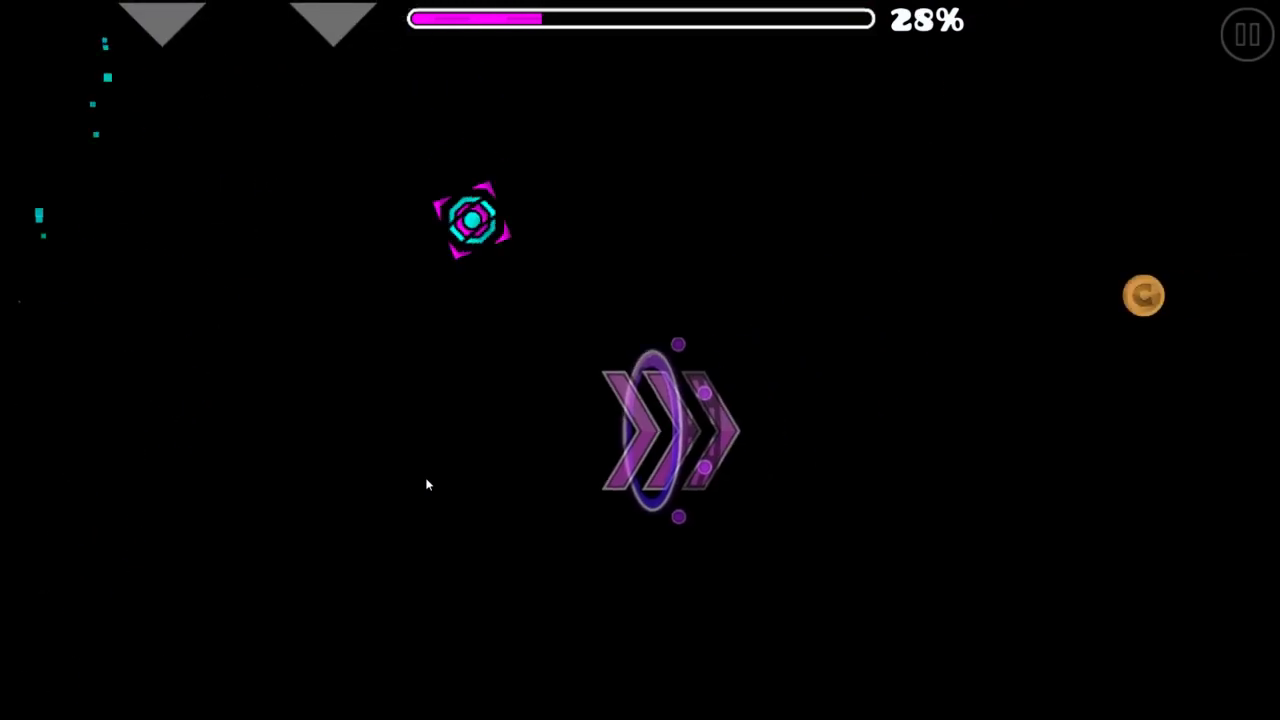
left_click(427, 485)
Get through the spider and ball sections, flipping gravity and hitting the pink orb.
left_click(427, 485)
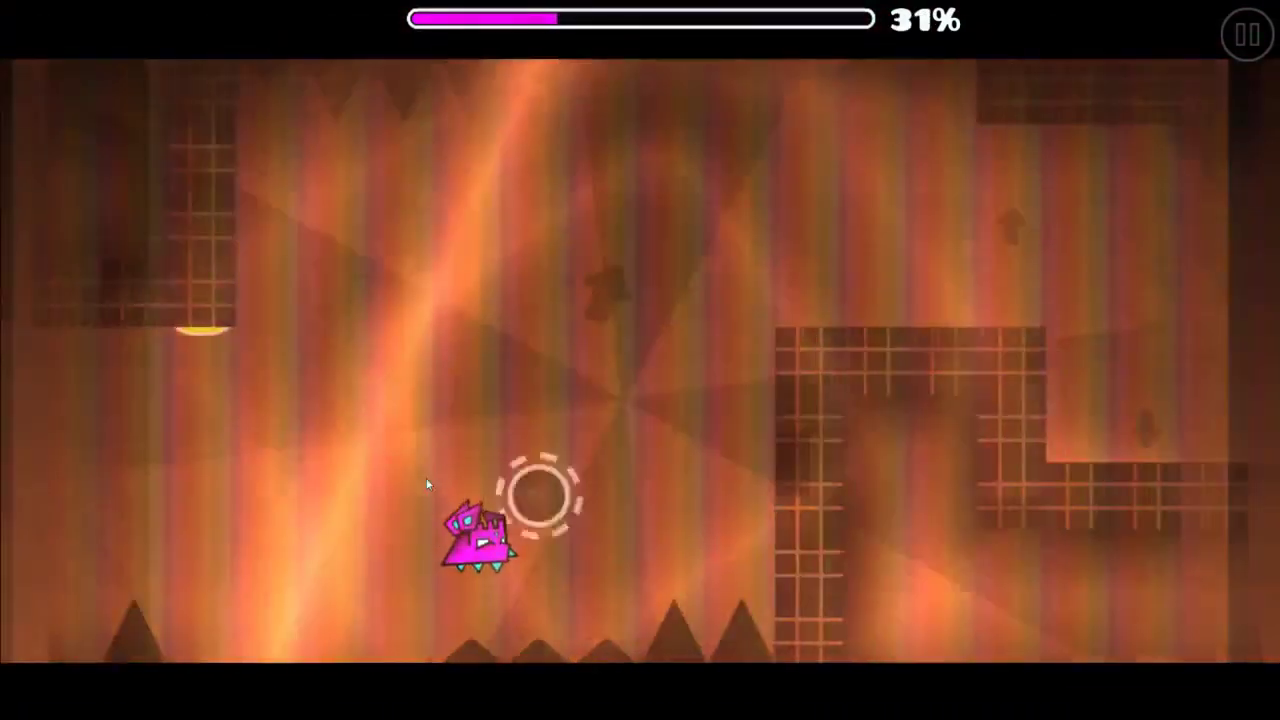
left_click(427, 485)
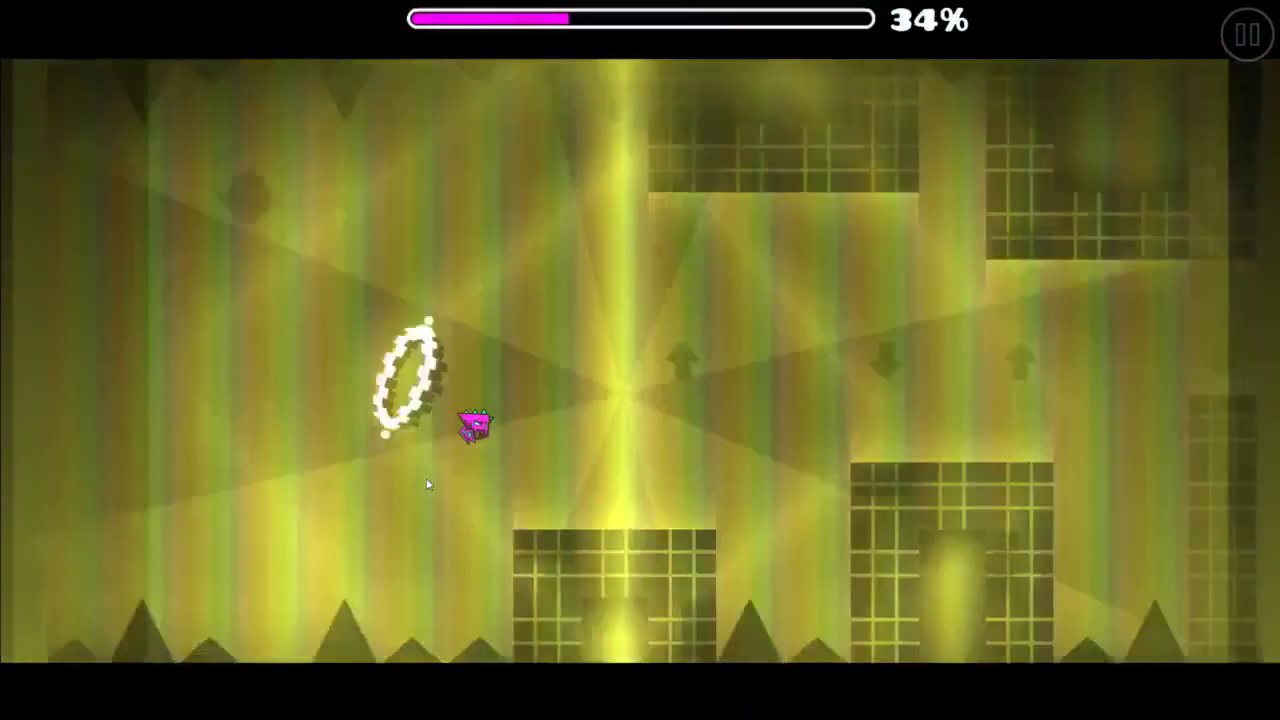
left_click(427, 485)
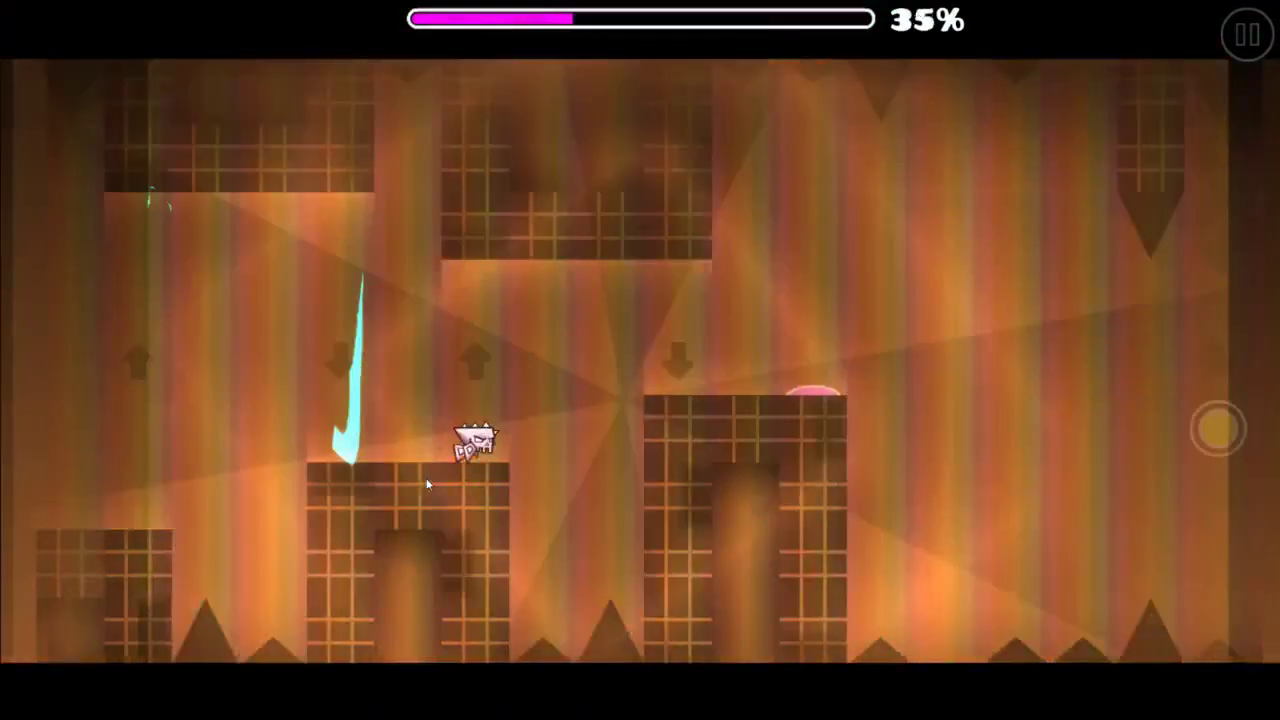
left_click(427, 485)
left_click(427, 485)
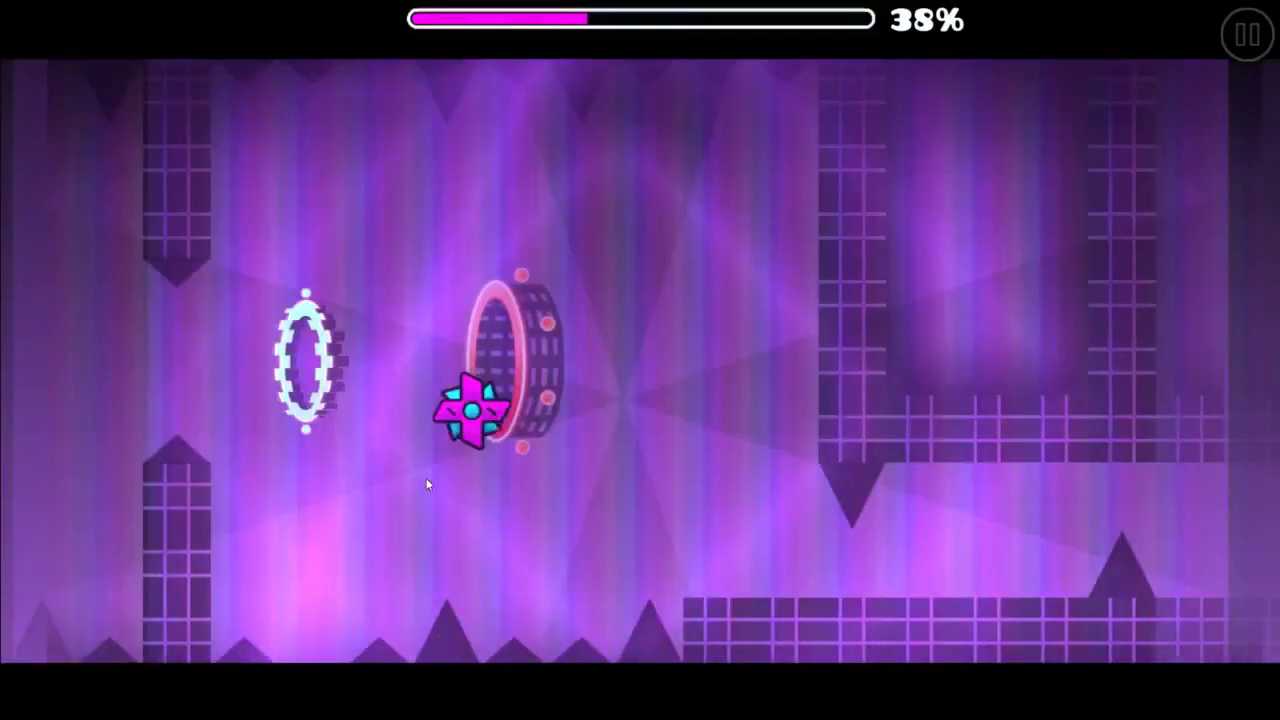
left_click(427, 485)
left_click(427, 485)
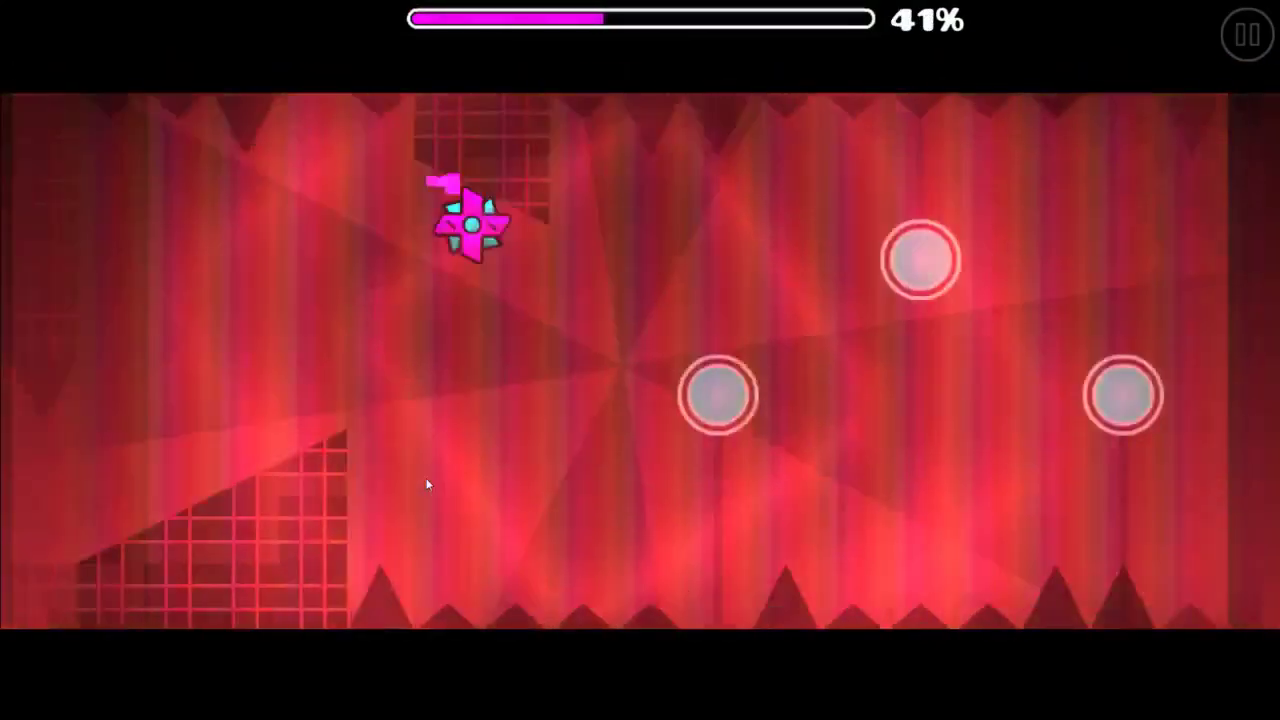
left_click(427, 485)
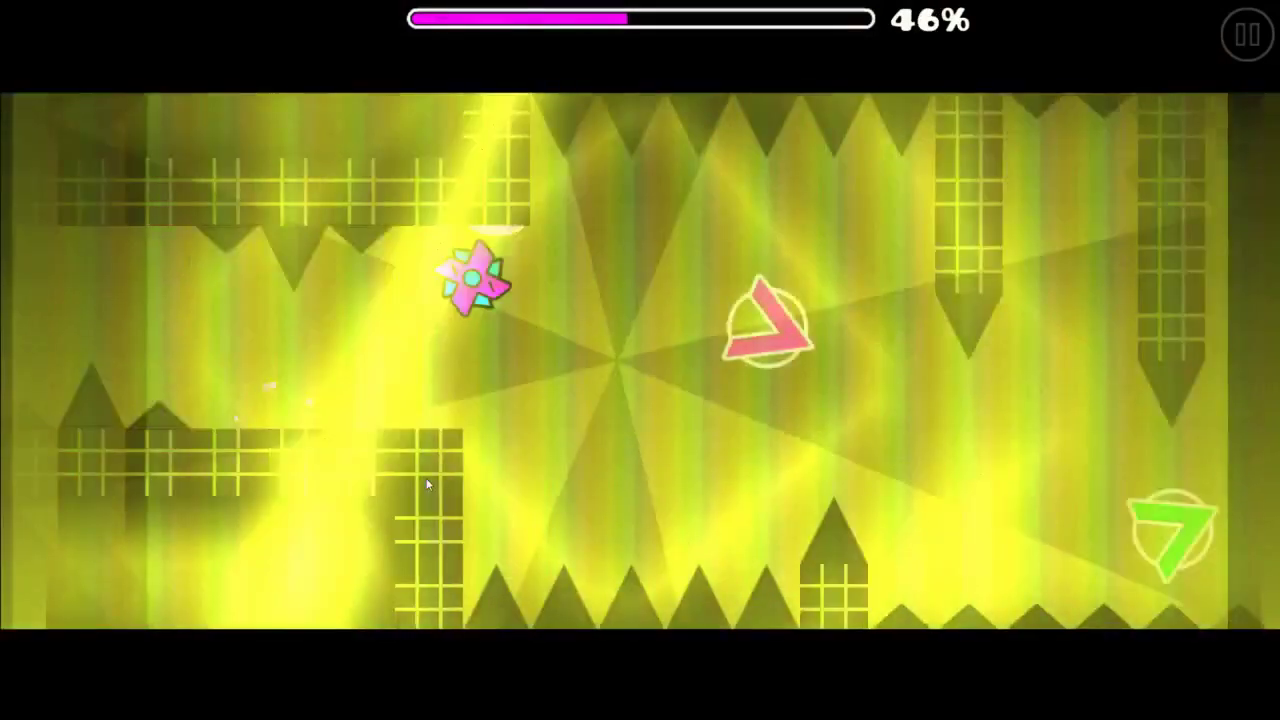
left_click(427, 485)
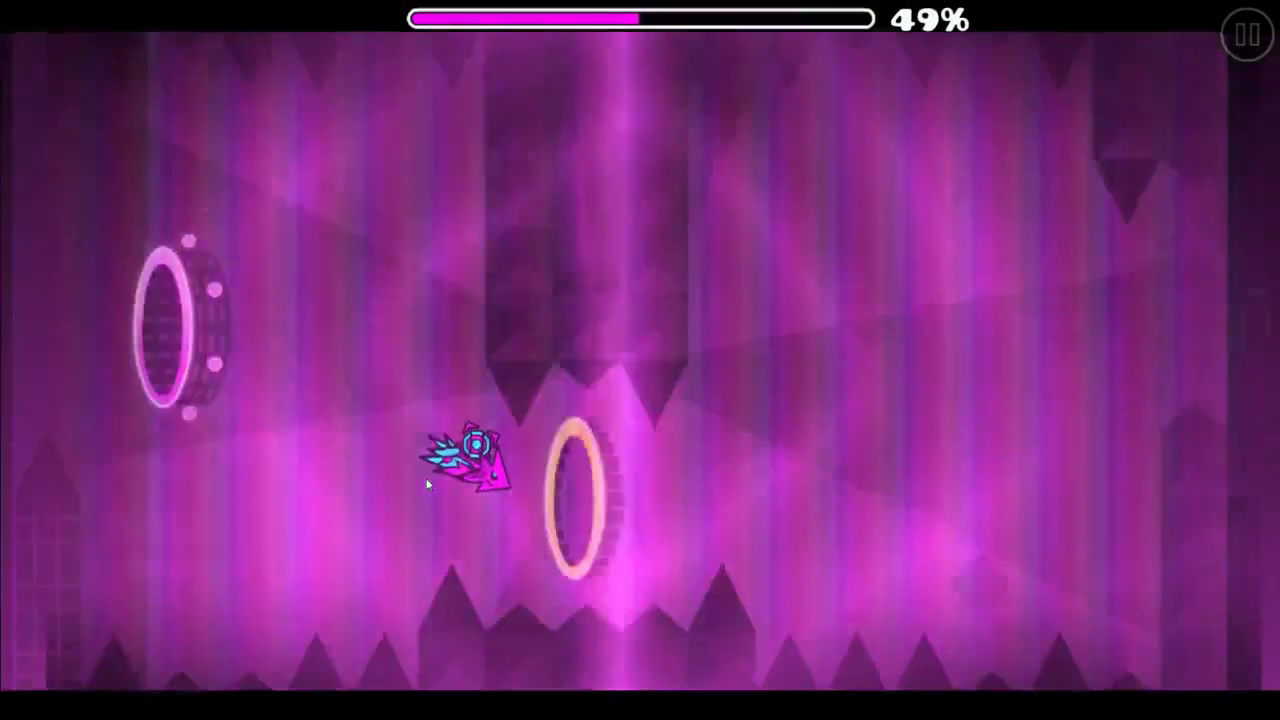
Fly the ship, UFO and wave past the orb corridor and spikes.
left_click(427, 485)
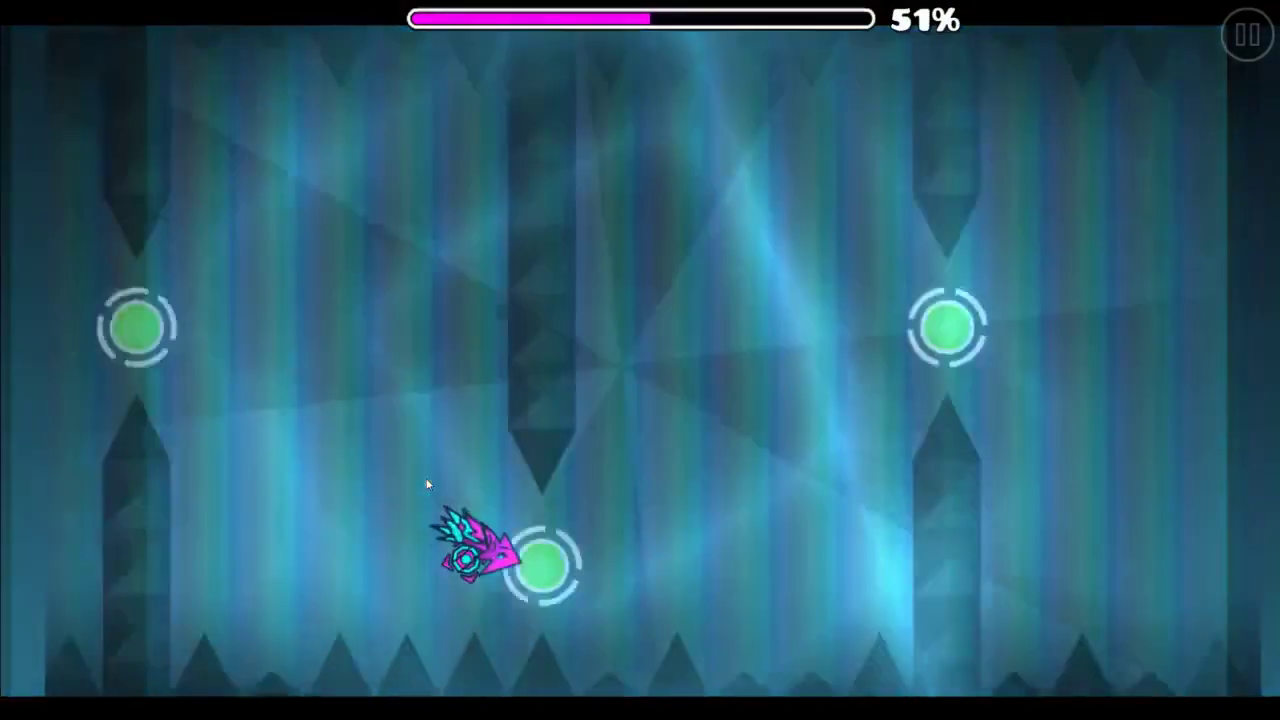
left_click(427, 485)
left_click(427, 485)
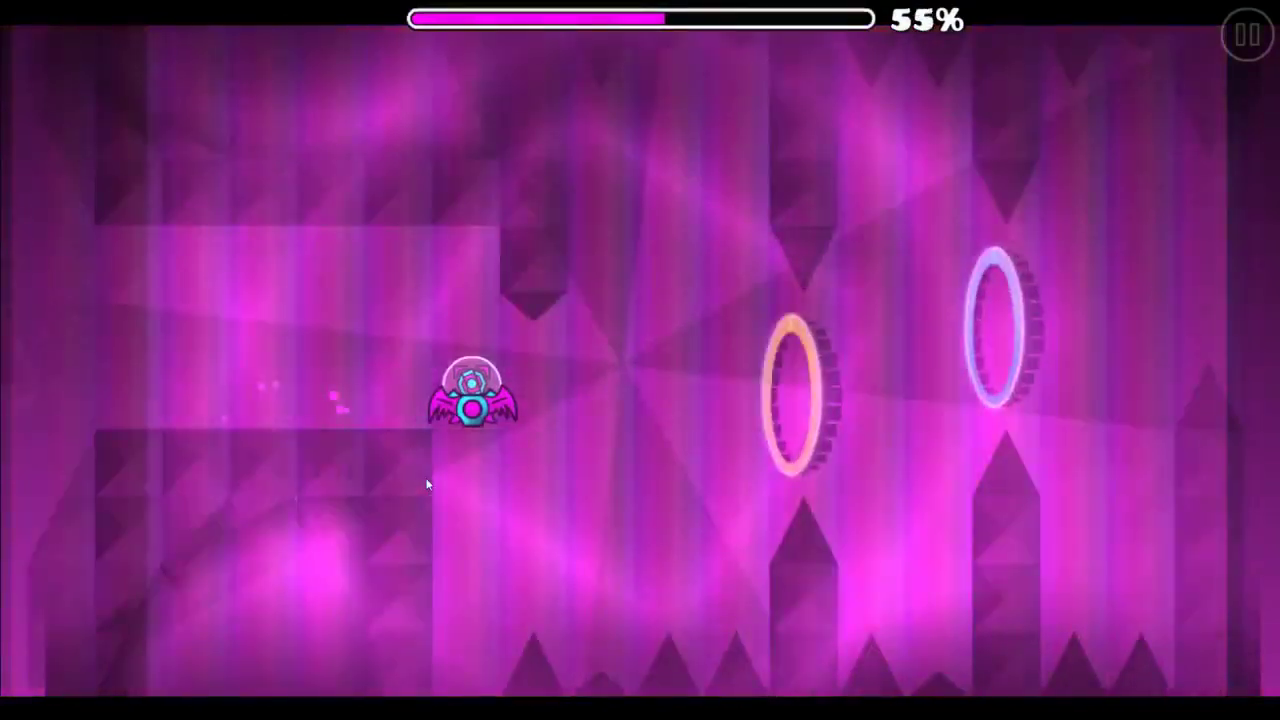
left_click(427, 485)
left_click(427, 485)
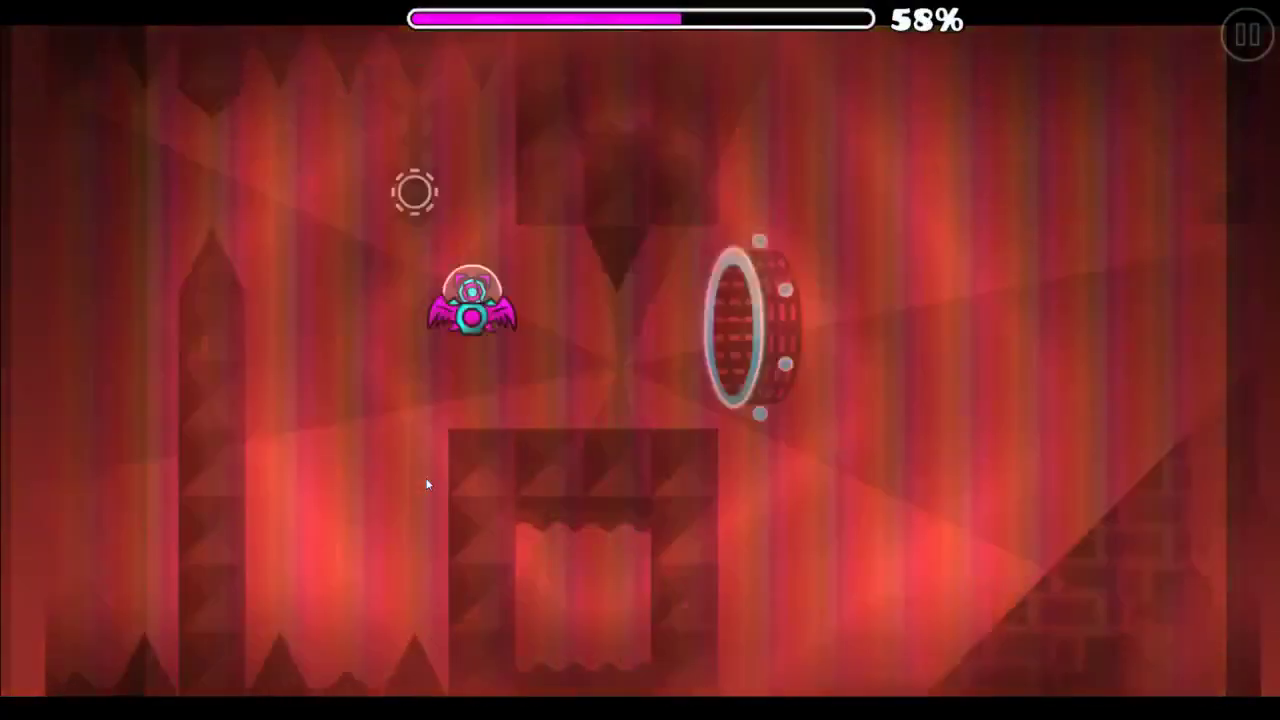
left_click(427, 485)
left_click(427, 485)
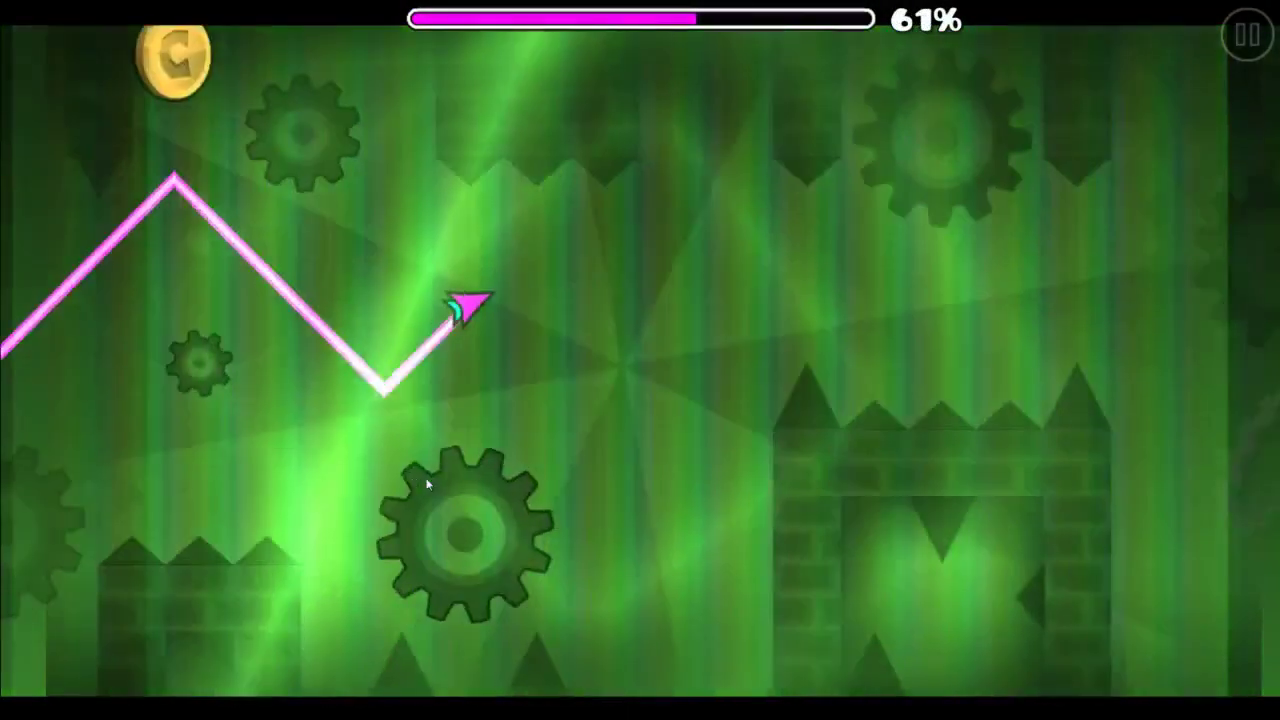
left_click(427, 485)
left_click(427, 485)
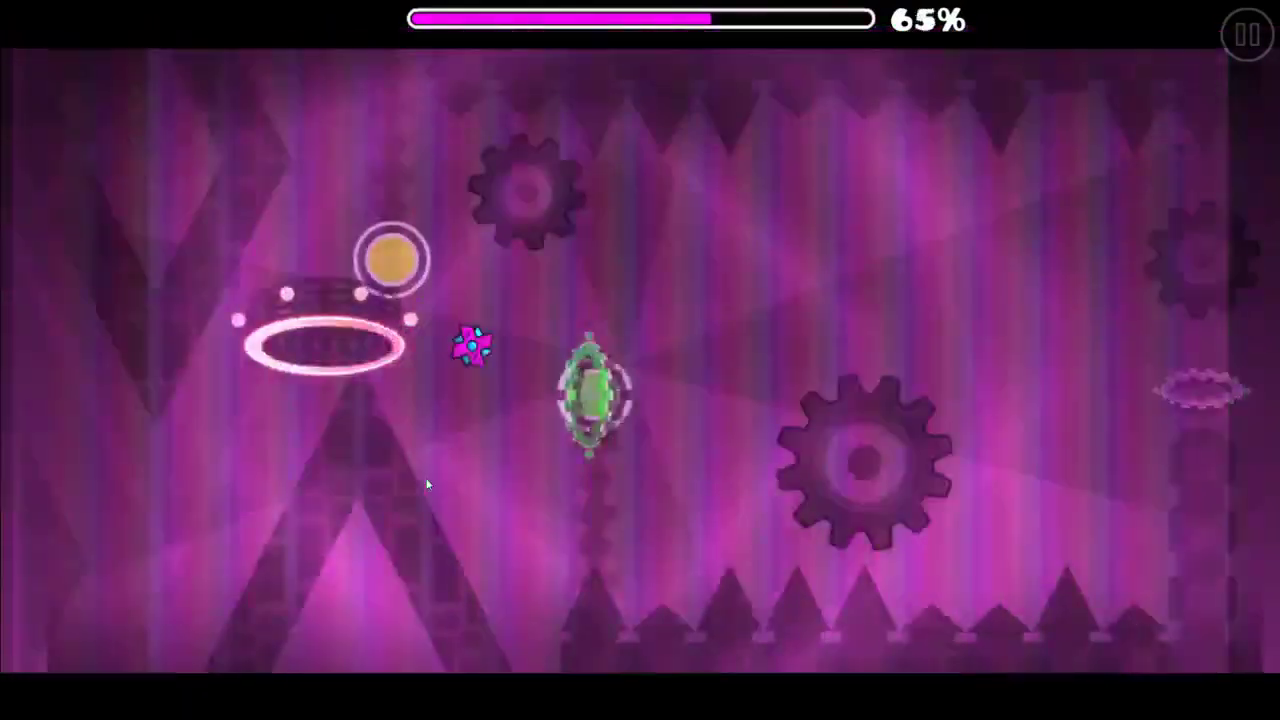
Clear the yellow ball, red ship and spider, and pink wave sections.
left_click(427, 485)
left_click(427, 485)
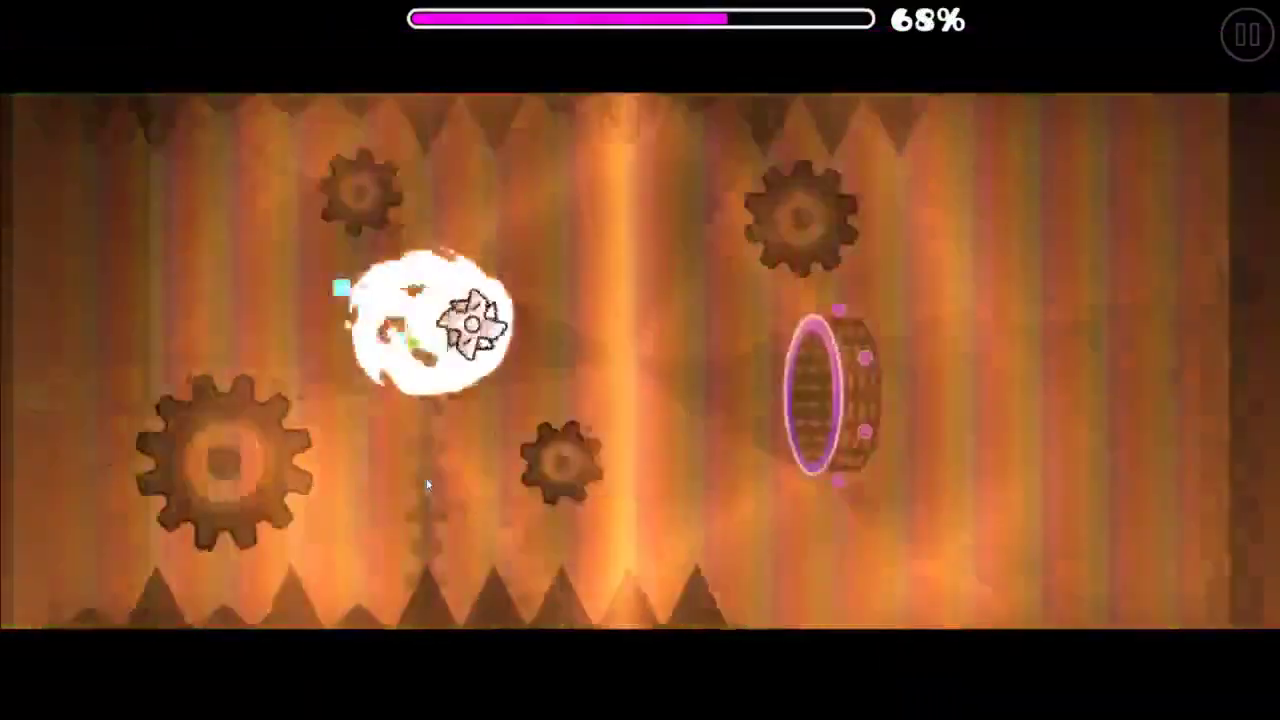
left_click(427, 485)
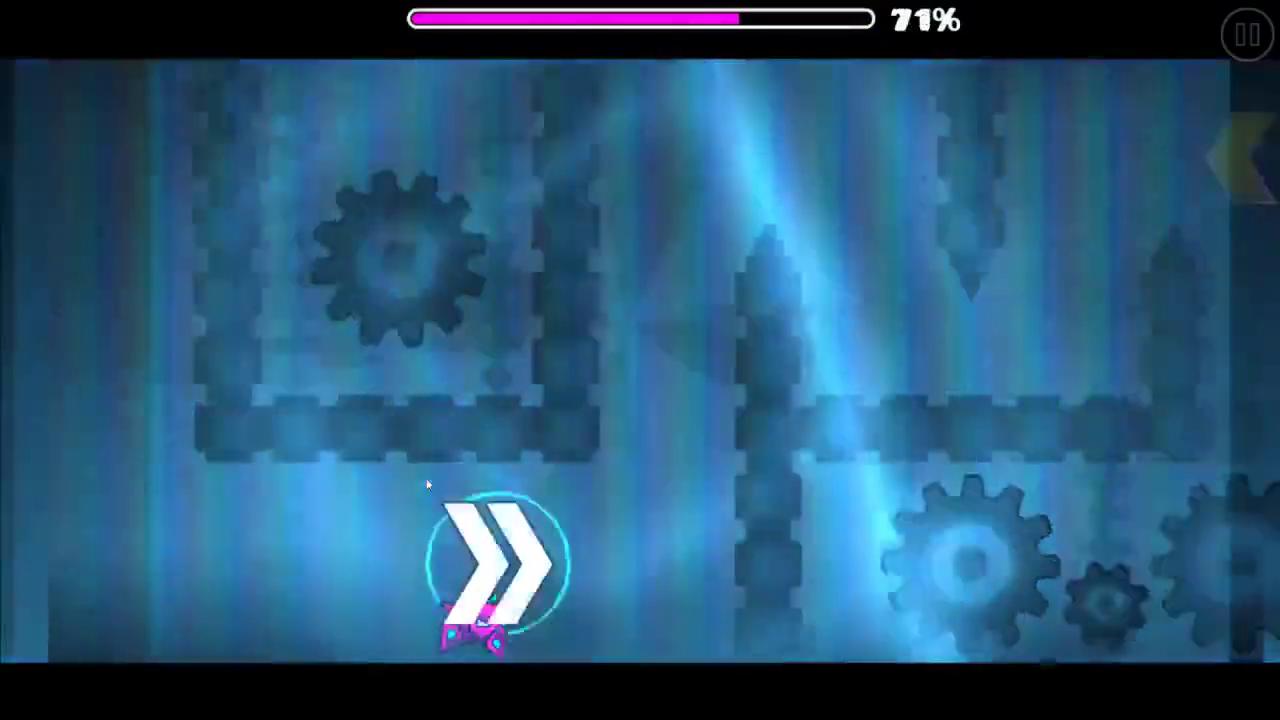
left_click(427, 485)
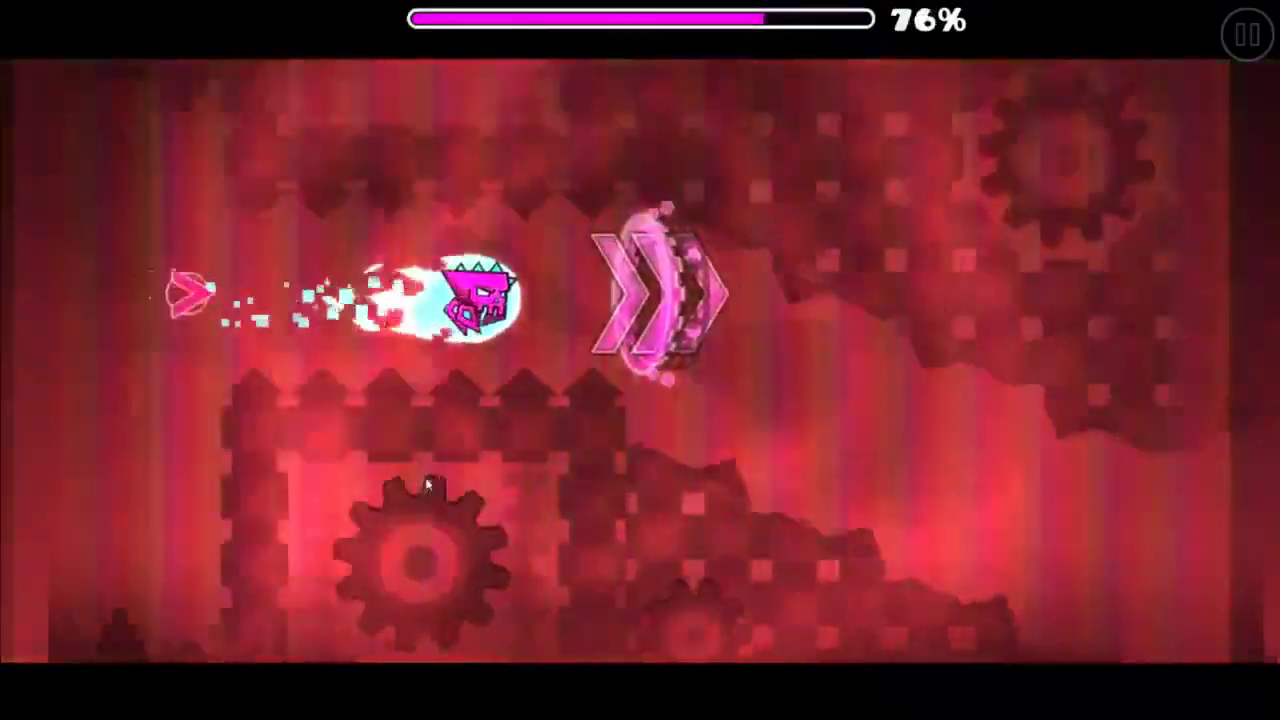
left_click(427, 485)
left_click(427, 485)
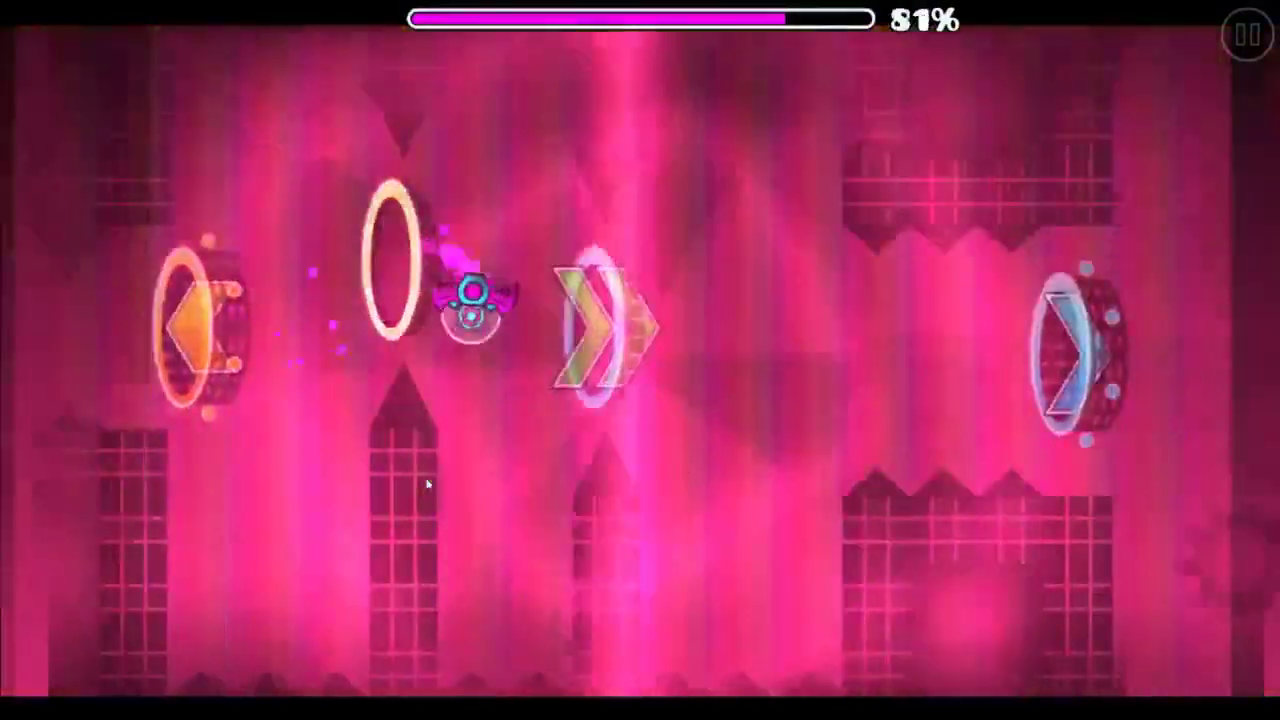
Finish the dual wave, ship, ball and orb sections into the final portal, completing the level.
left_click(427, 485)
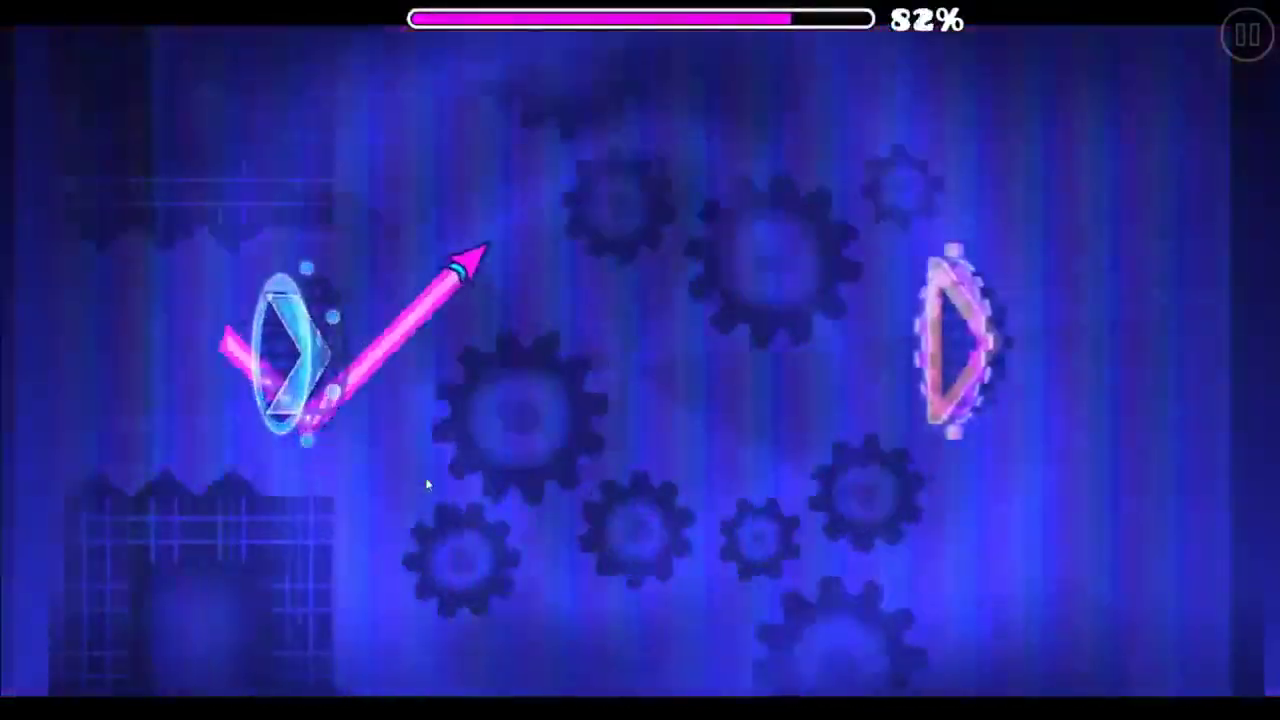
left_click(427, 485)
left_click(427, 485)
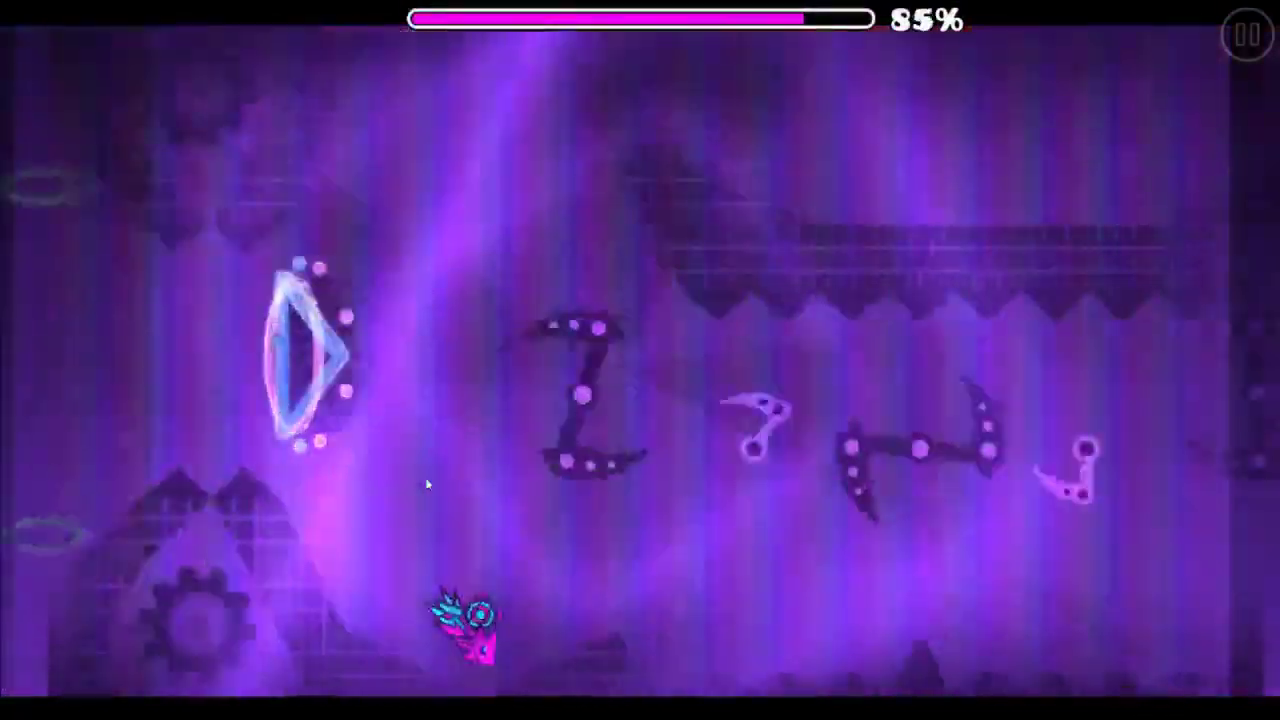
left_click(427, 485)
left_click(427, 485)
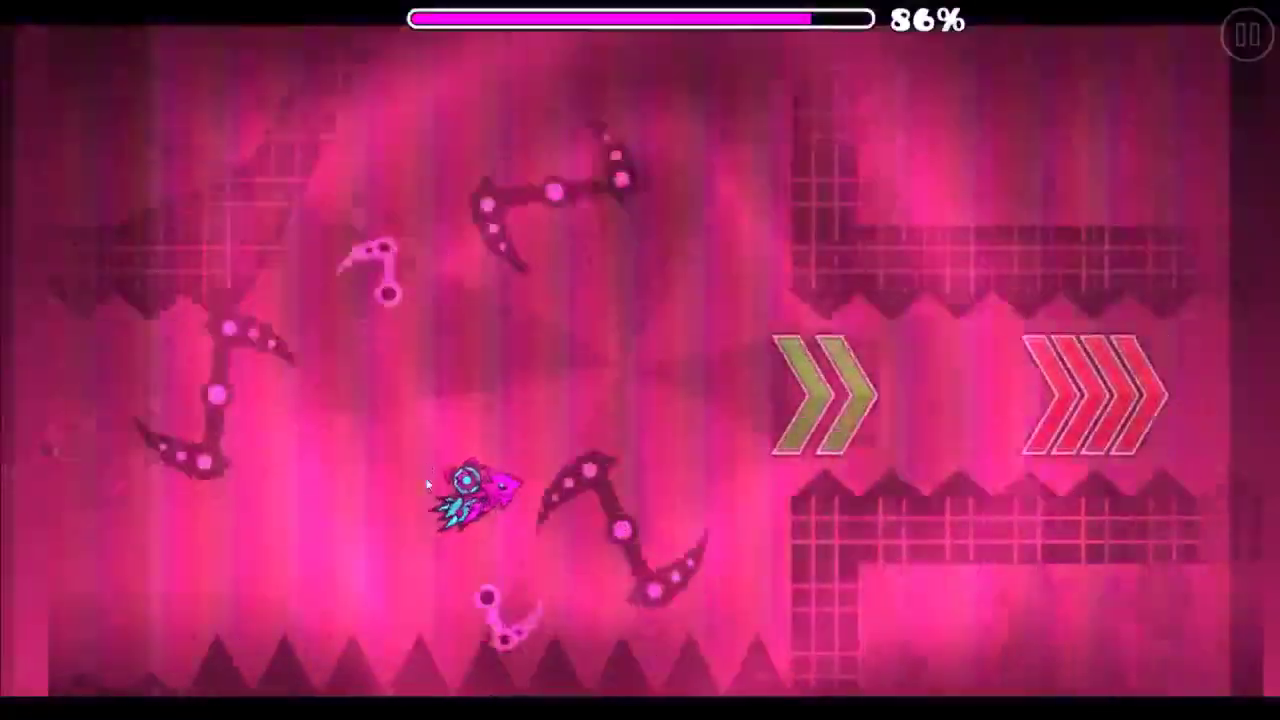
left_click(427, 485)
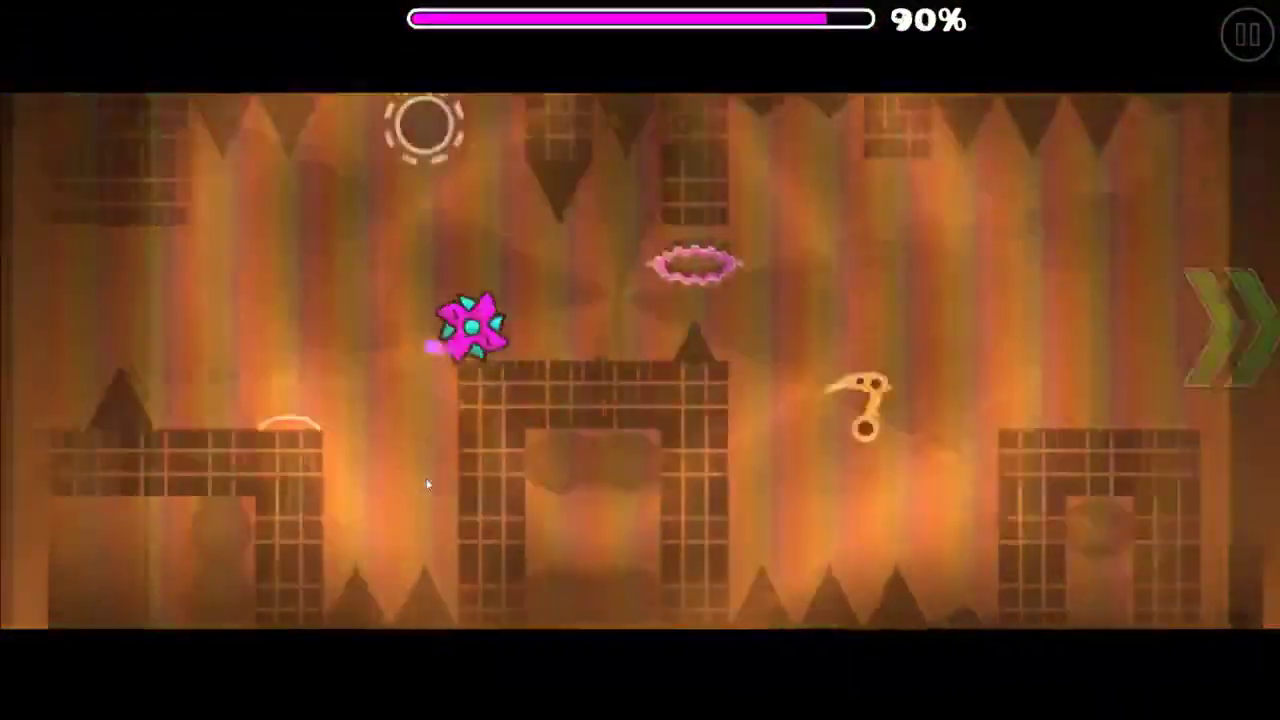
left_click(427, 485)
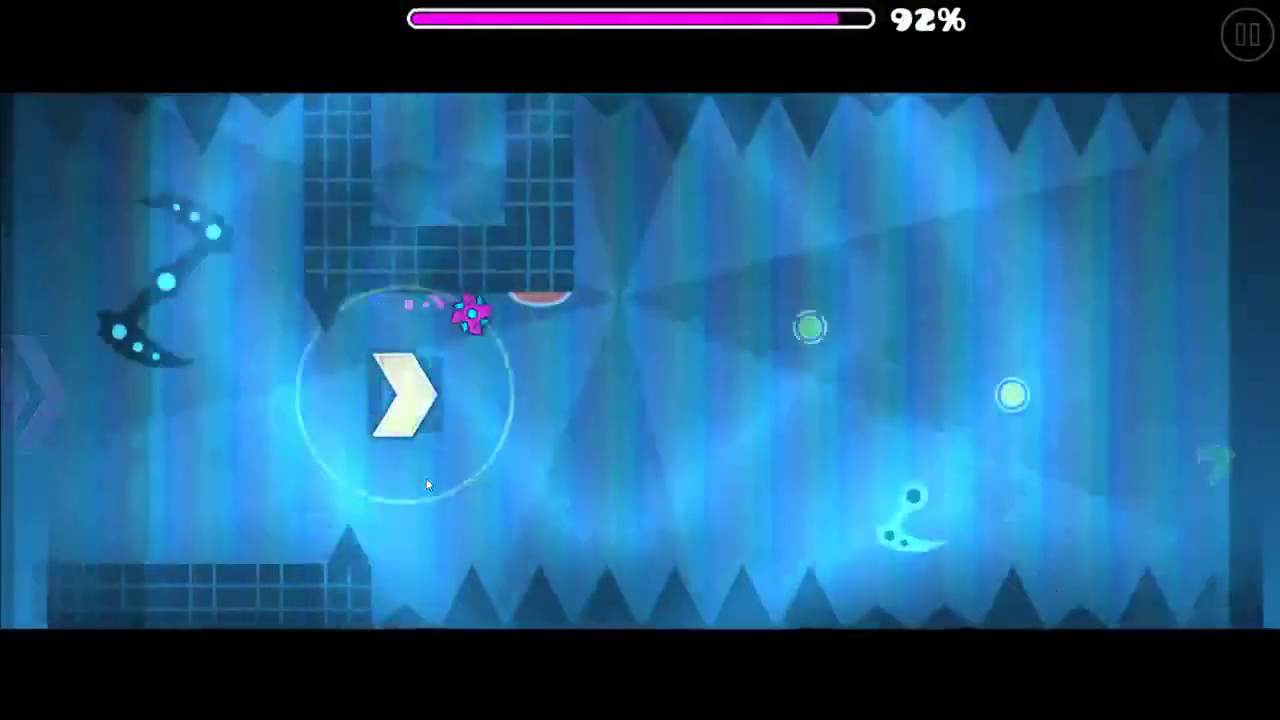
left_click(427, 485)
left_click(427, 485)
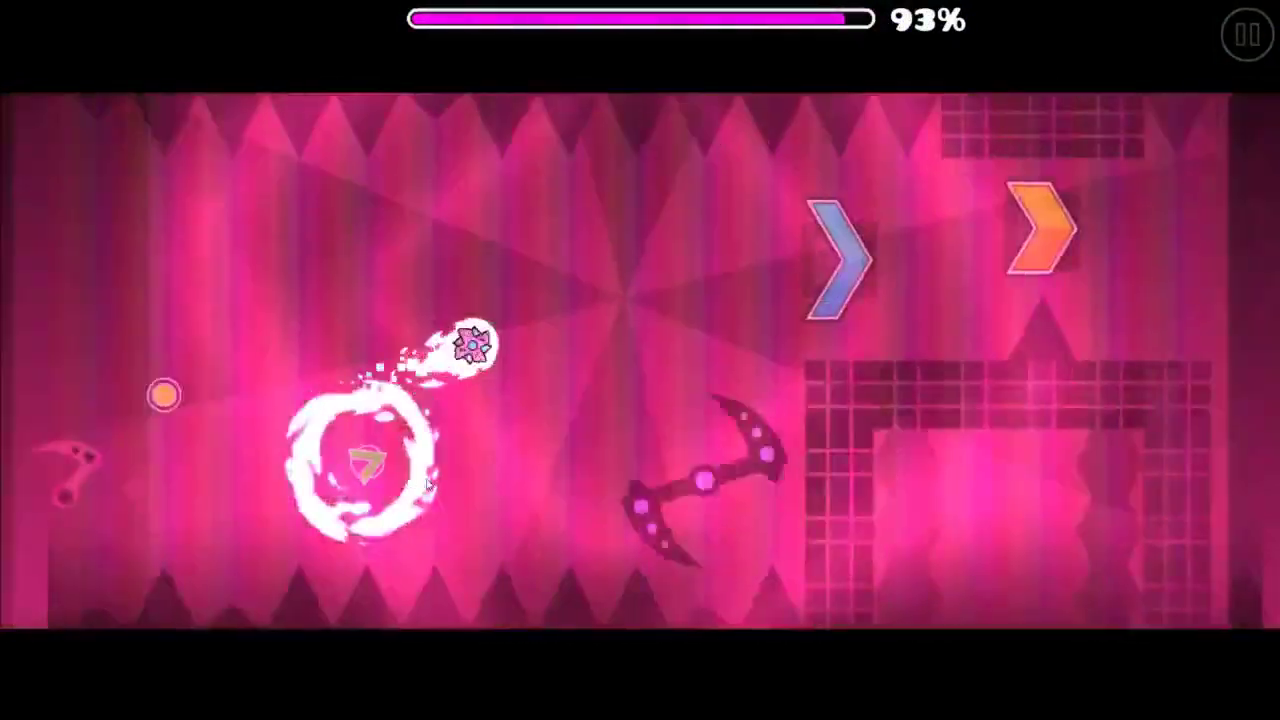
left_click(427, 485)
left_click(427, 485)
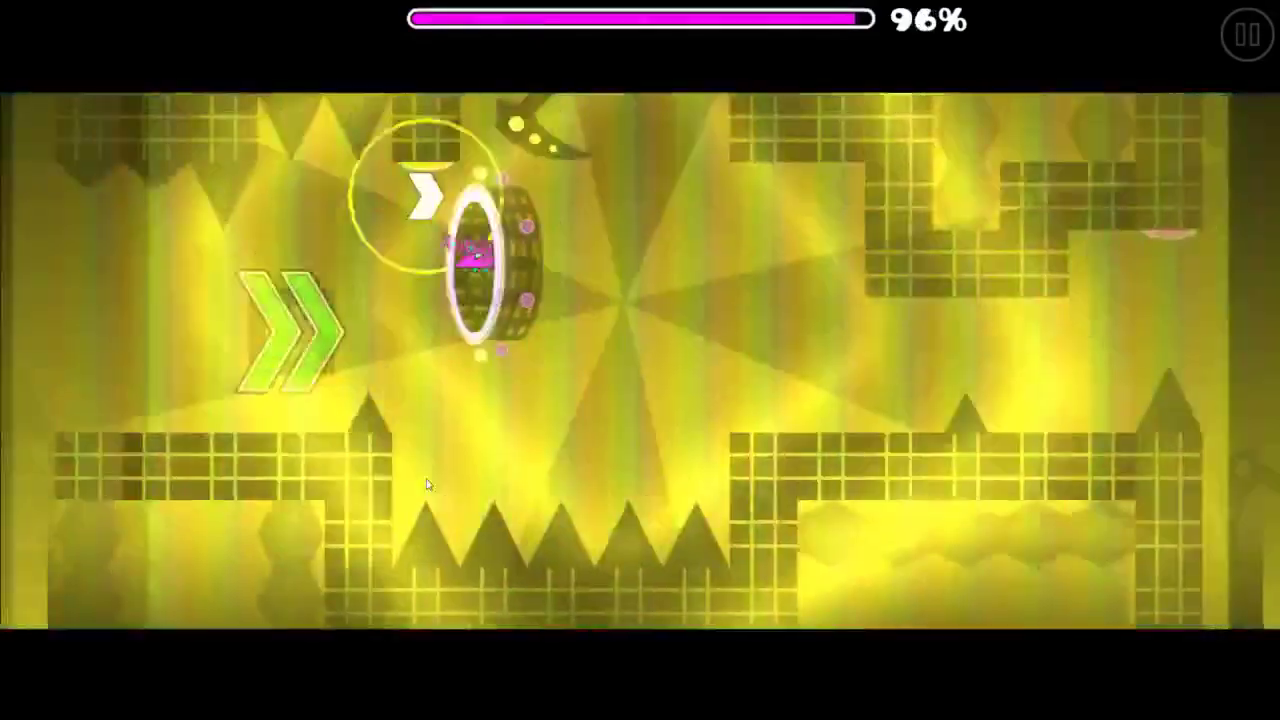
left_click(427, 485)
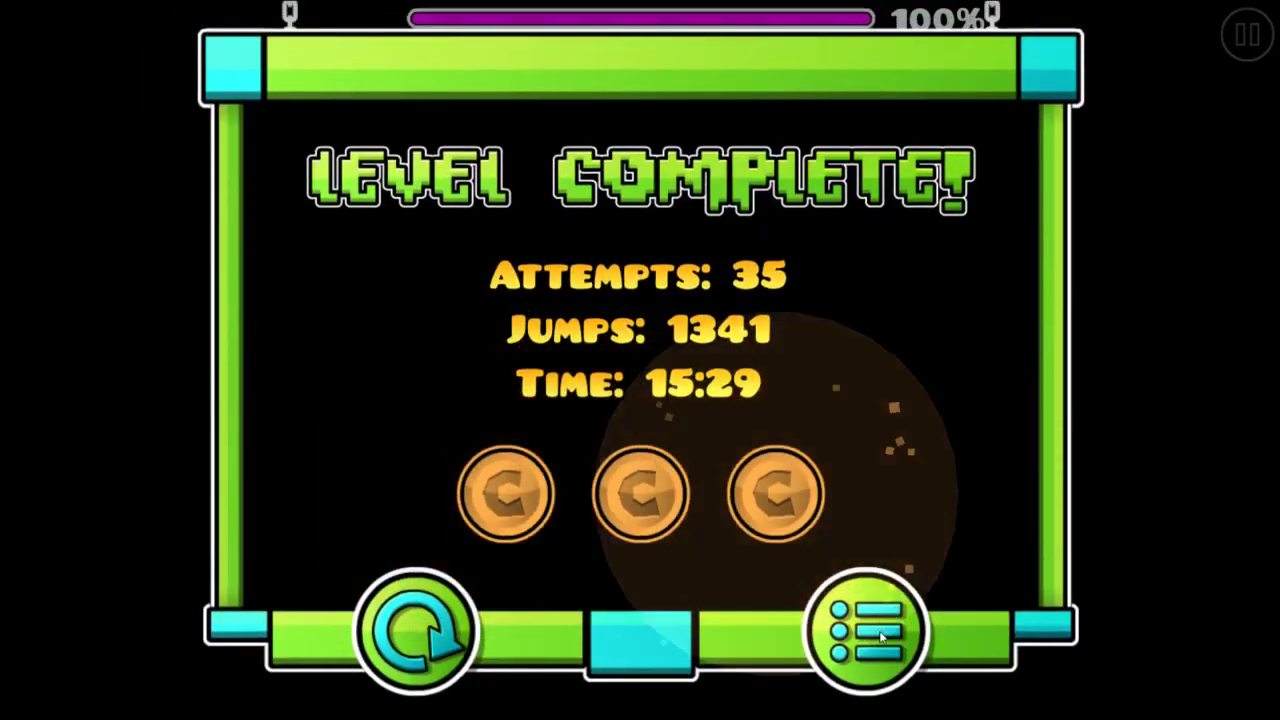
From the results, like Ninety Five Vibes (likes 19 to 20) and submit a star rating.
left_click(876, 624)
left_click(1212, 518)
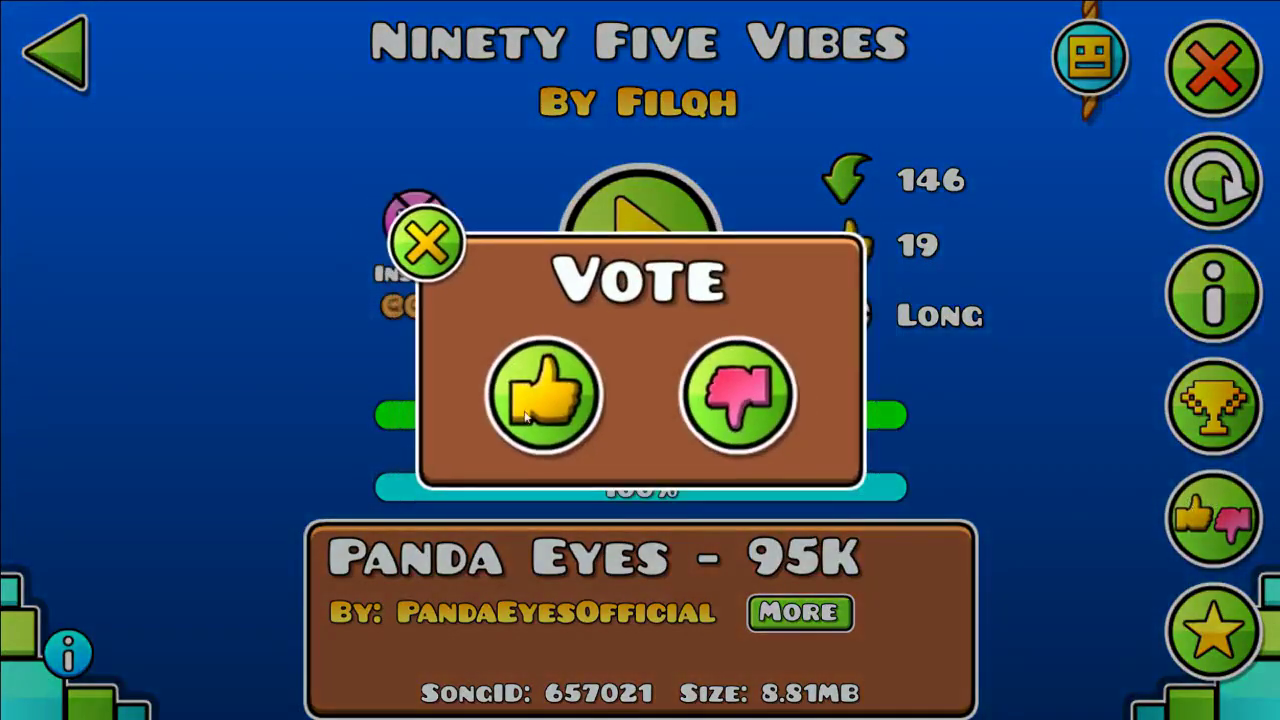
left_click(543, 391)
left_click(1212, 640)
left_click(775, 510)
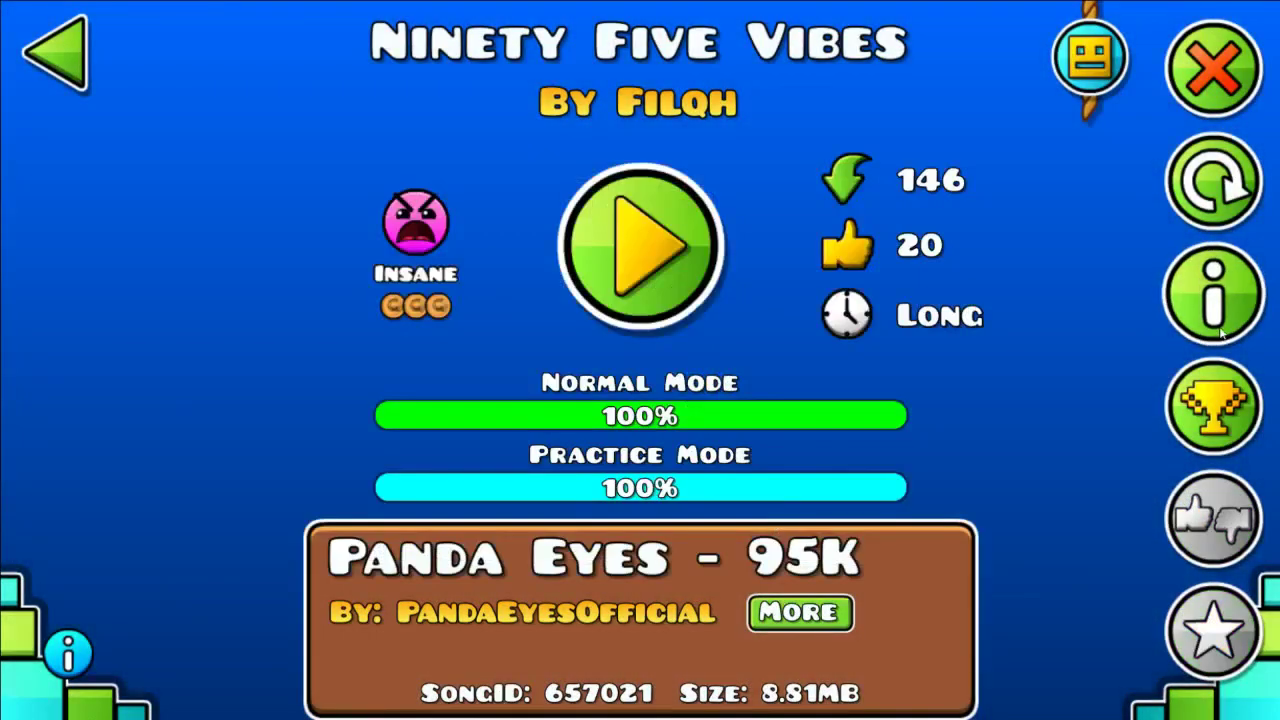
Post the comment 'ok gg lop' with the 100% completion attached.
left_click(1212, 295)
left_click(1113, 660)
type("ok")
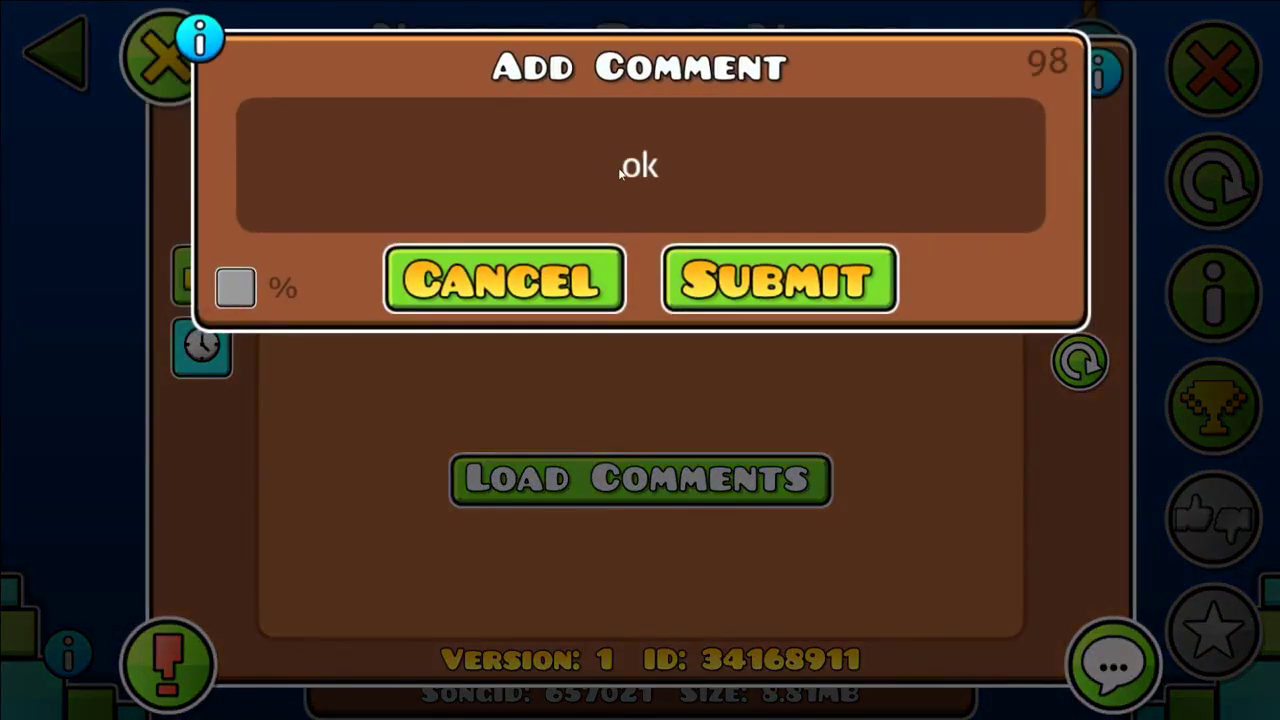
type(" gg lop")
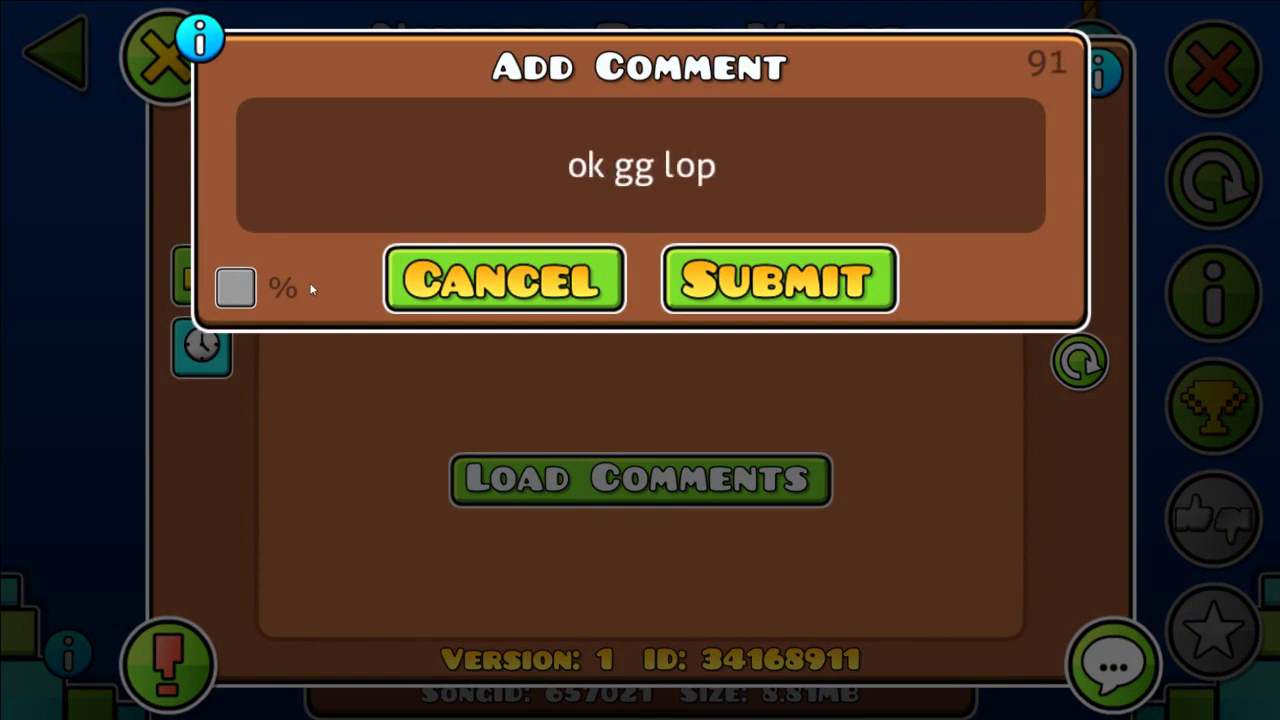
left_click(256, 293)
left_click(797, 286)
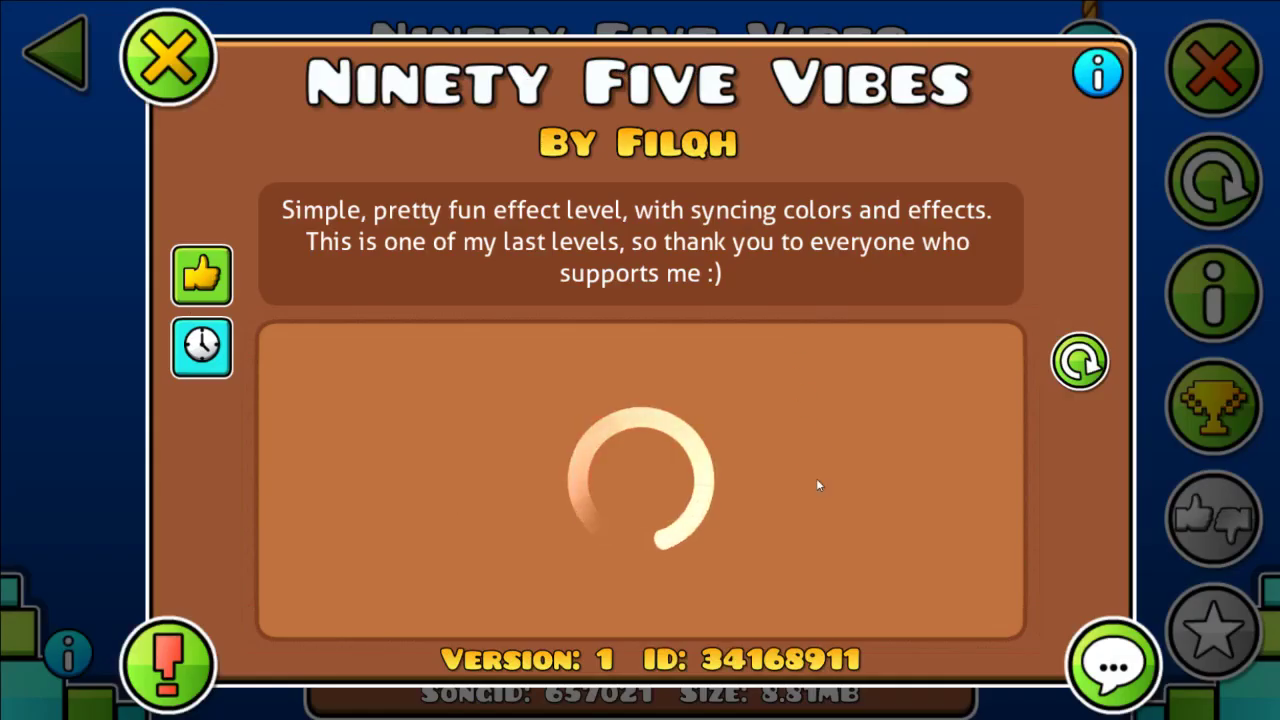
Back out of the level screens to the main menu, closing the profile popup.
left_click(168, 57)
left_click(1213, 70)
left_click(717, 457)
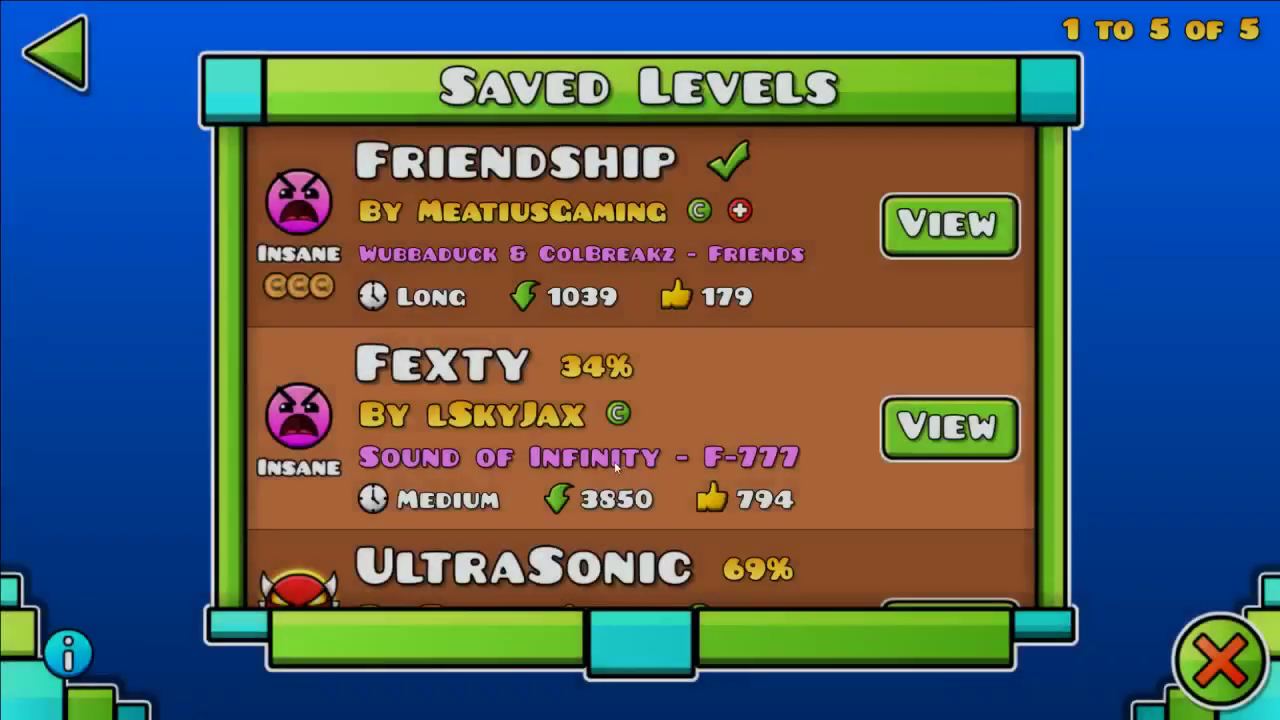
key("Escape")
key("Escape")
left_click(100, 485)
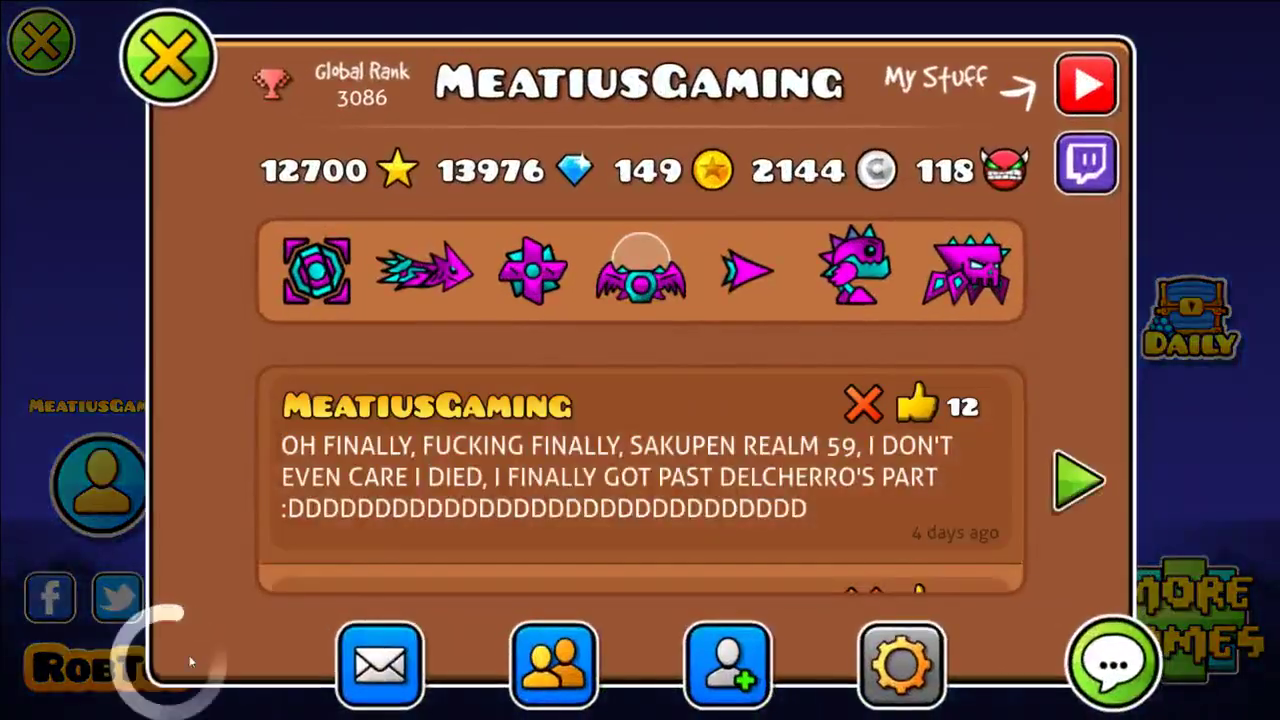
key("Escape")
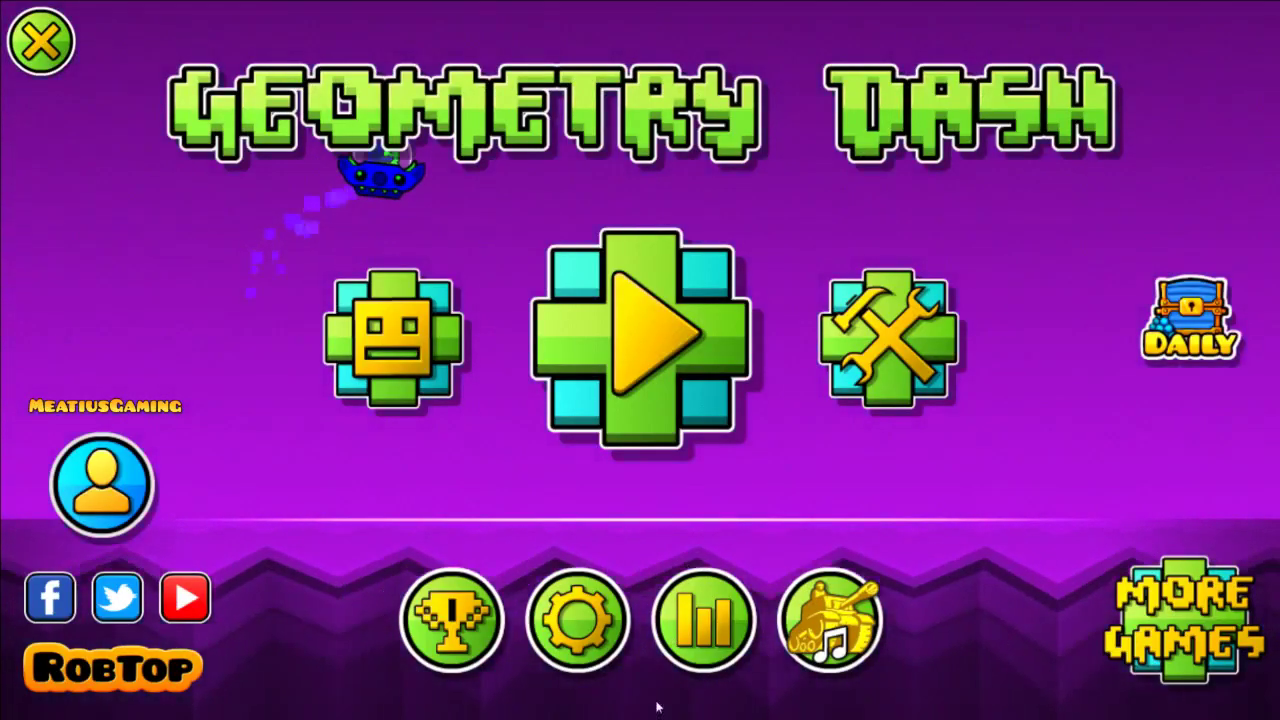